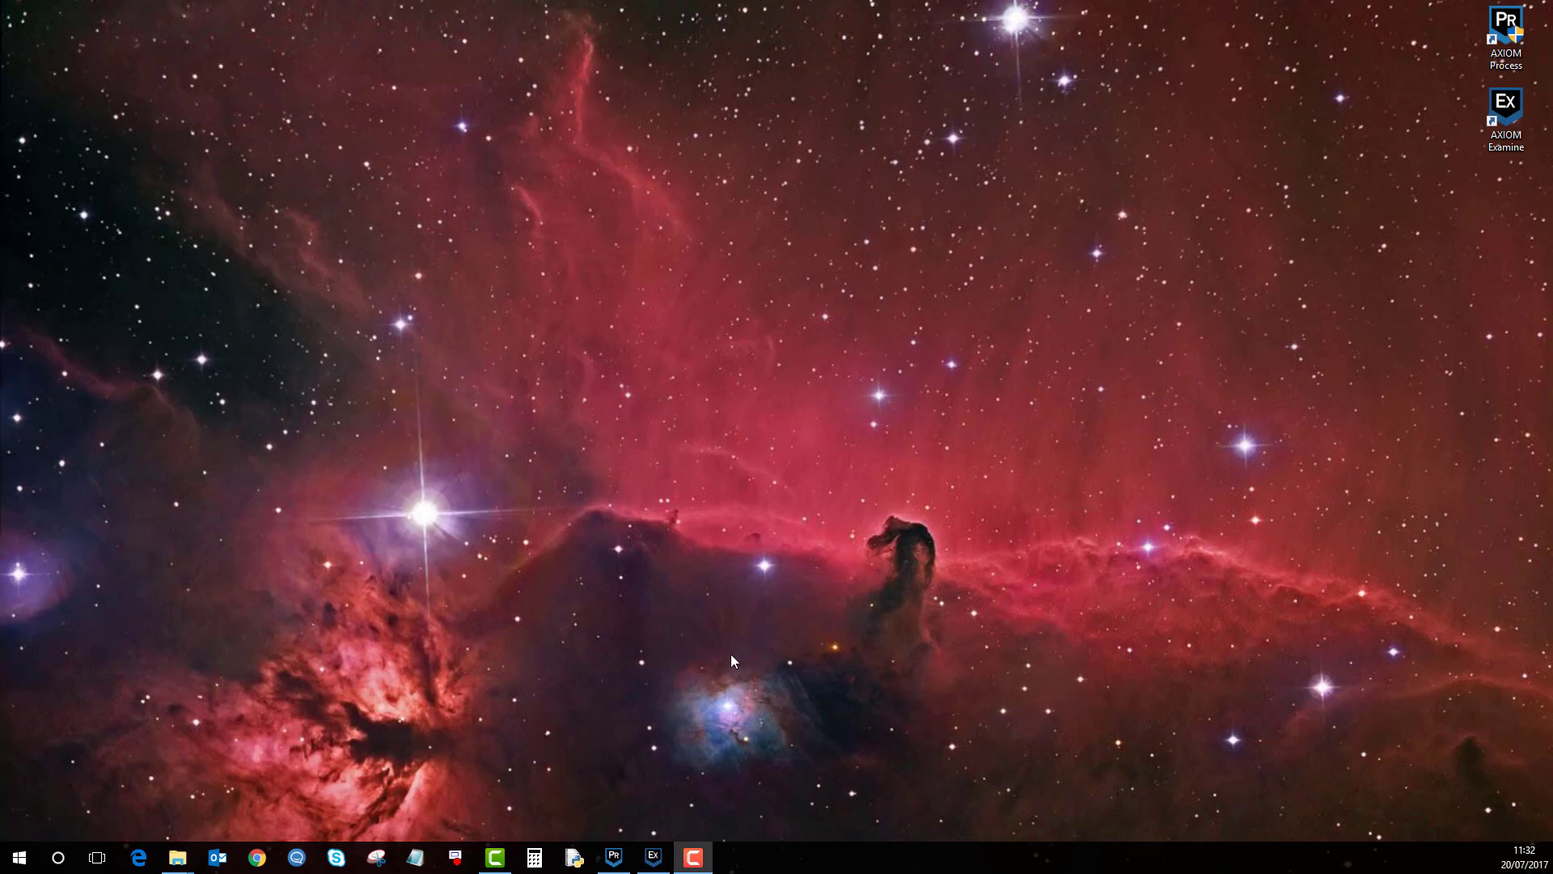
# - Launch AXIOM Process and begin entering VOLUME as the case number
pyautogui.click(615, 868)
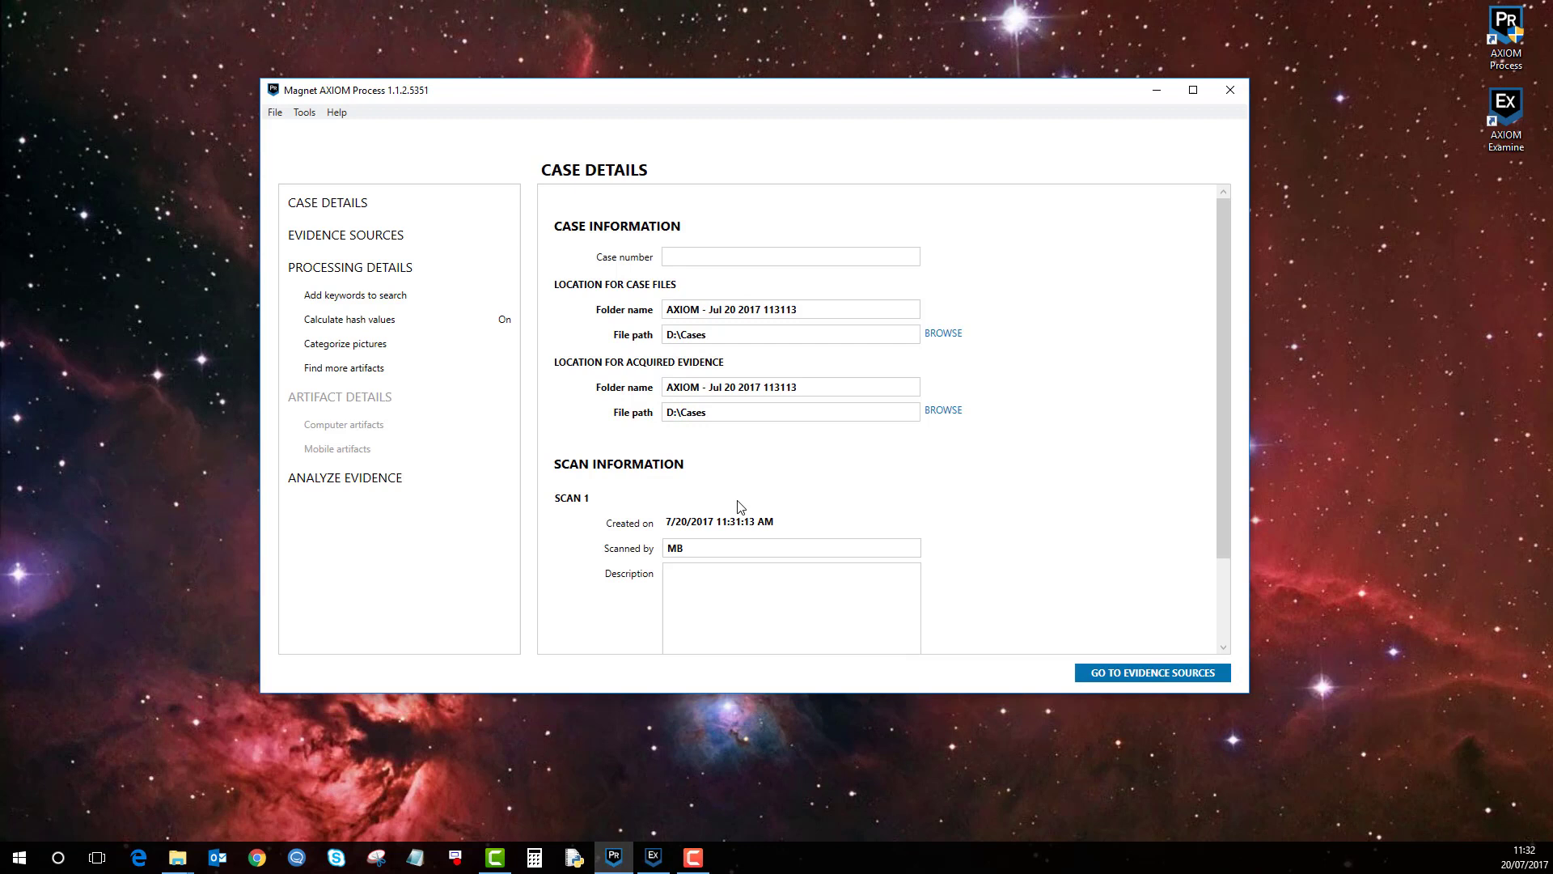
pyautogui.click(767, 254)
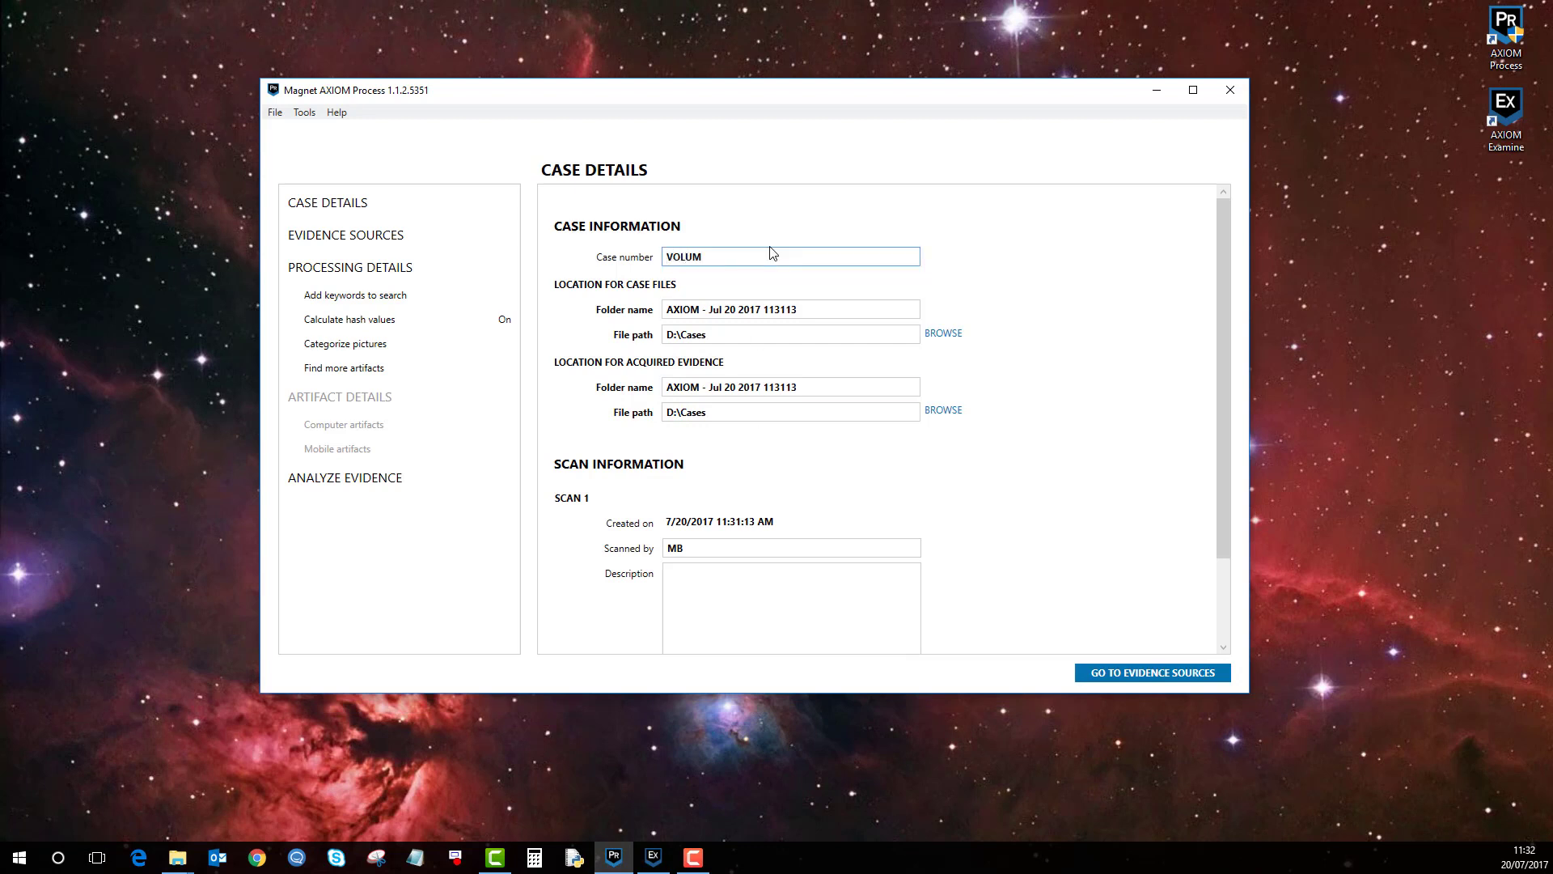
# - Load the laptop1.E01 image as computer evidence, keeping all partitions with the Full search type
pyautogui.click(1143, 676)
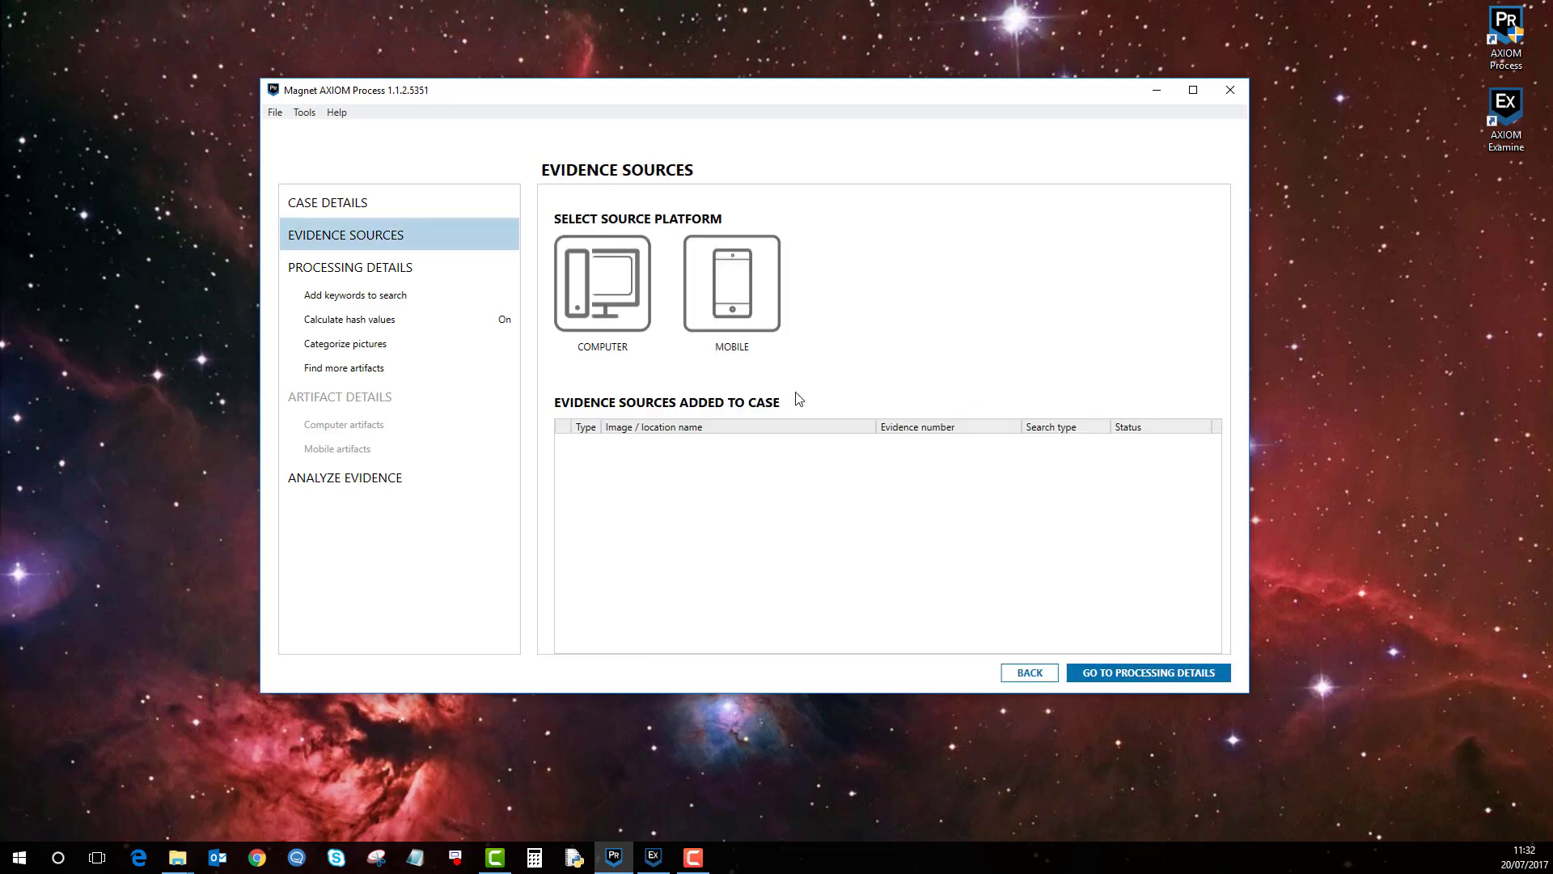
pyautogui.click(629, 280)
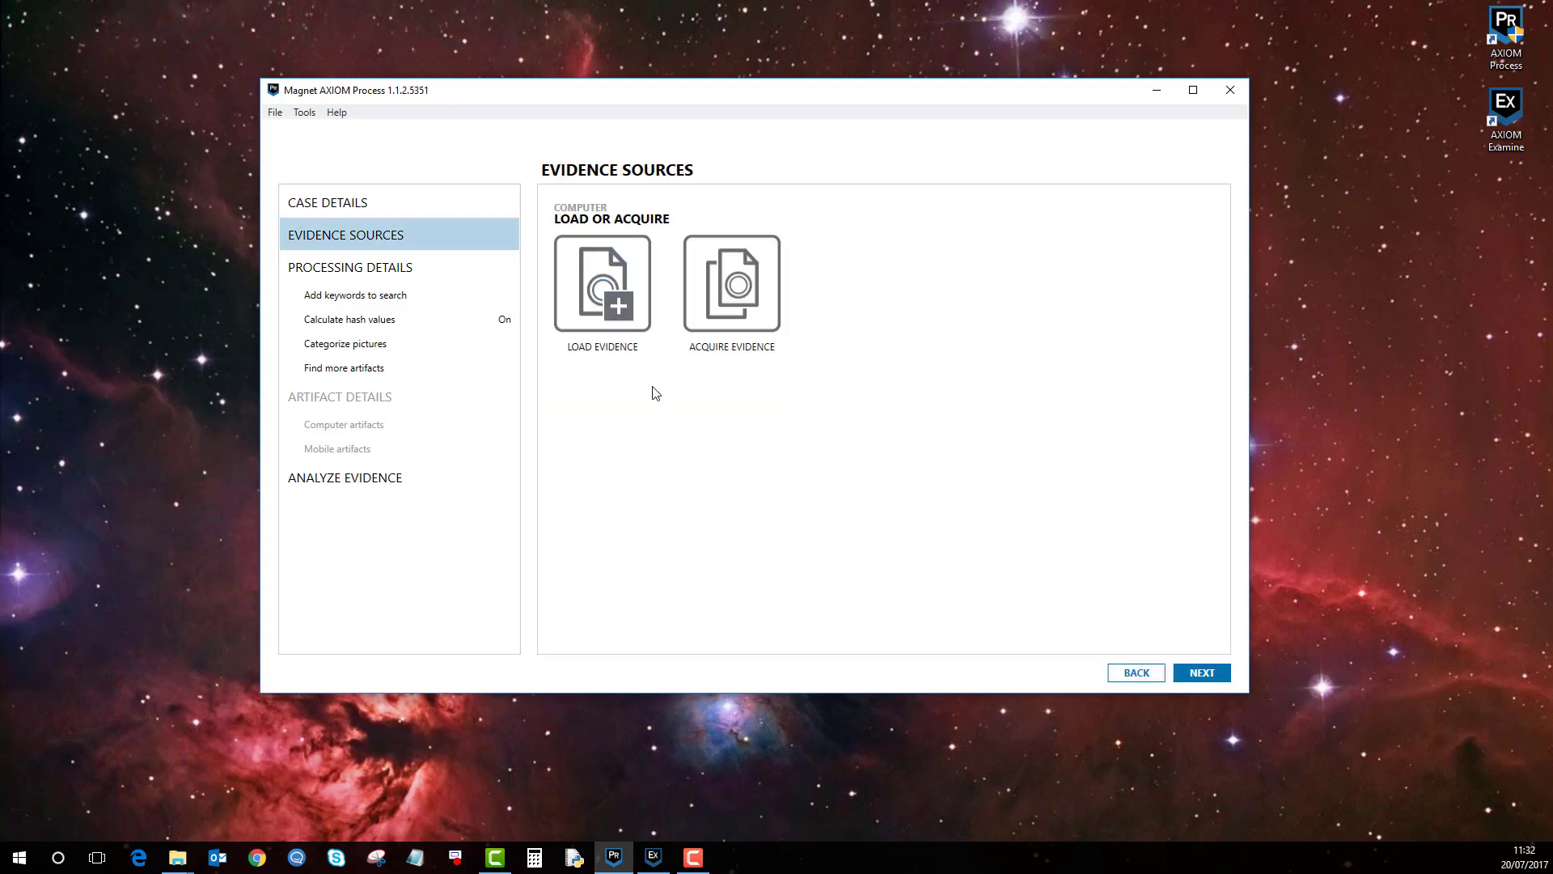
pyautogui.click(630, 279)
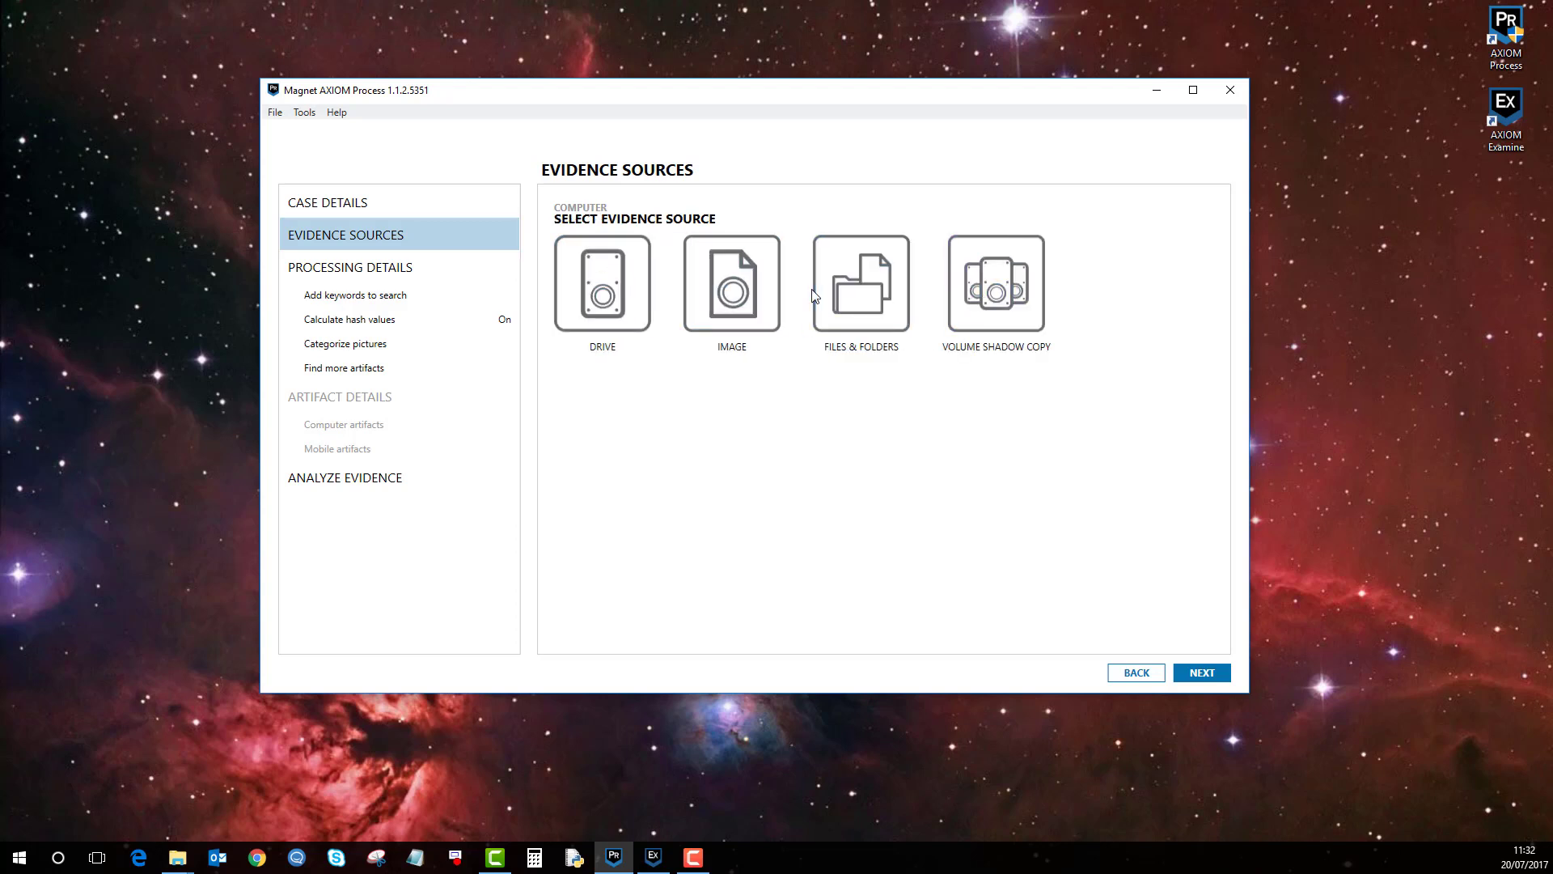
pyautogui.click(733, 302)
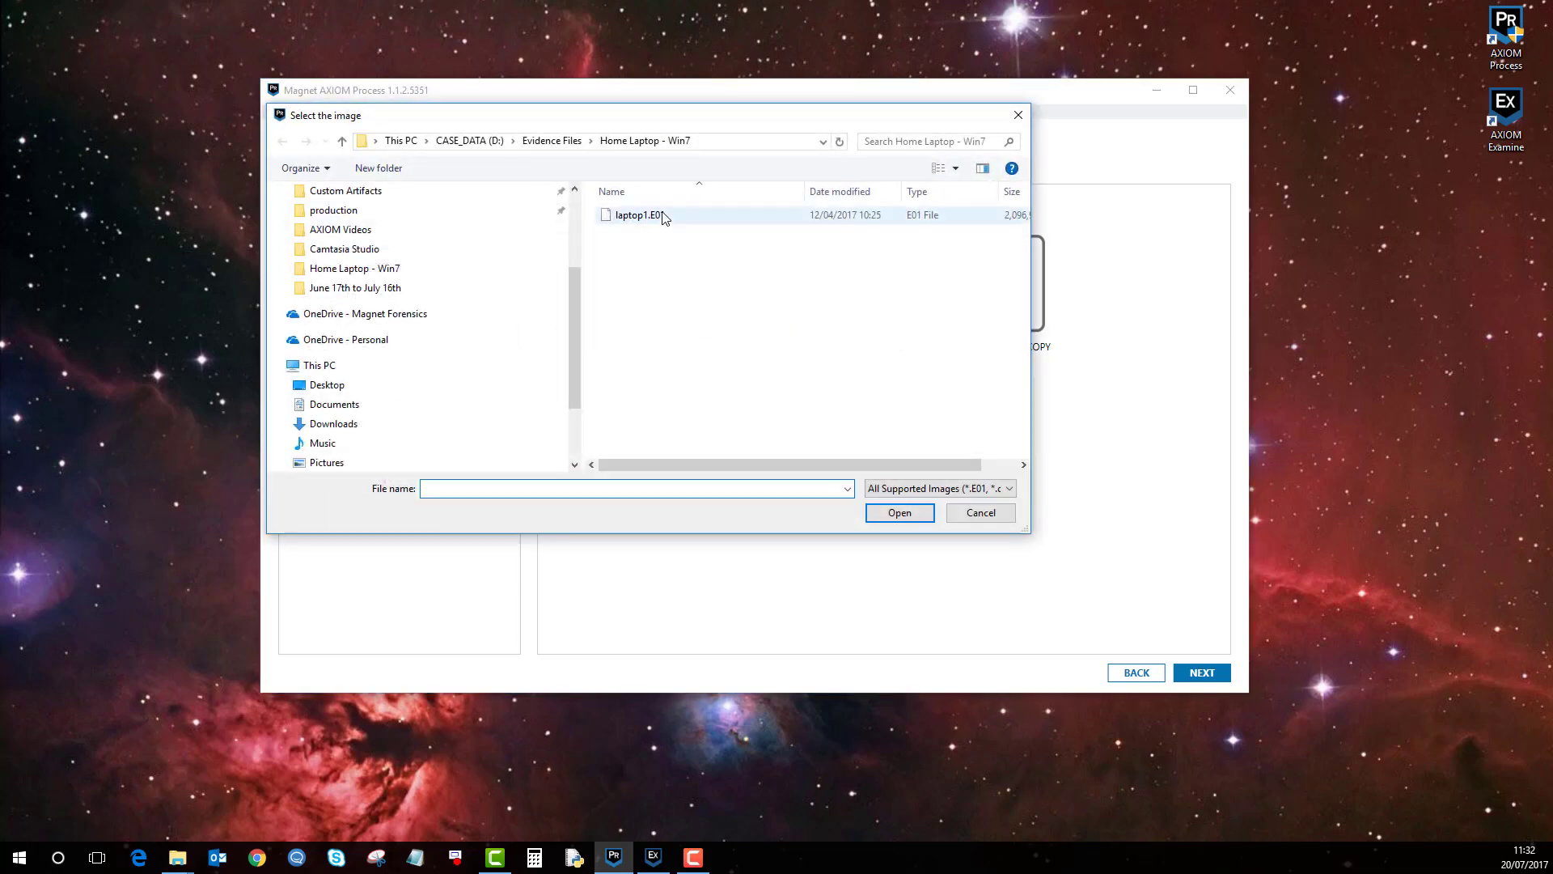
pyautogui.click(659, 215)
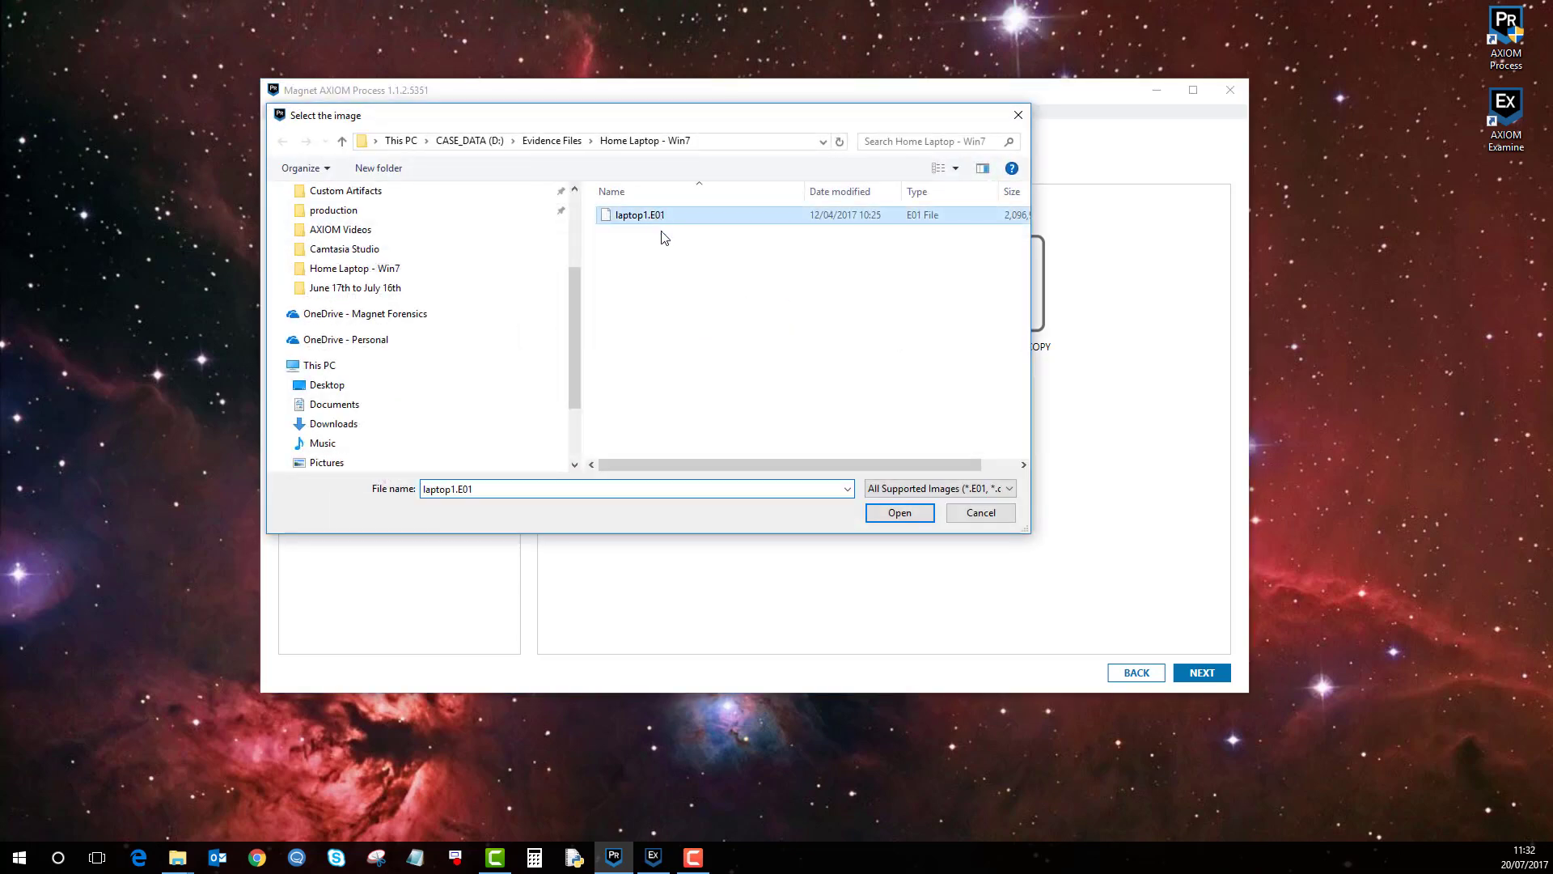
pyautogui.click(898, 513)
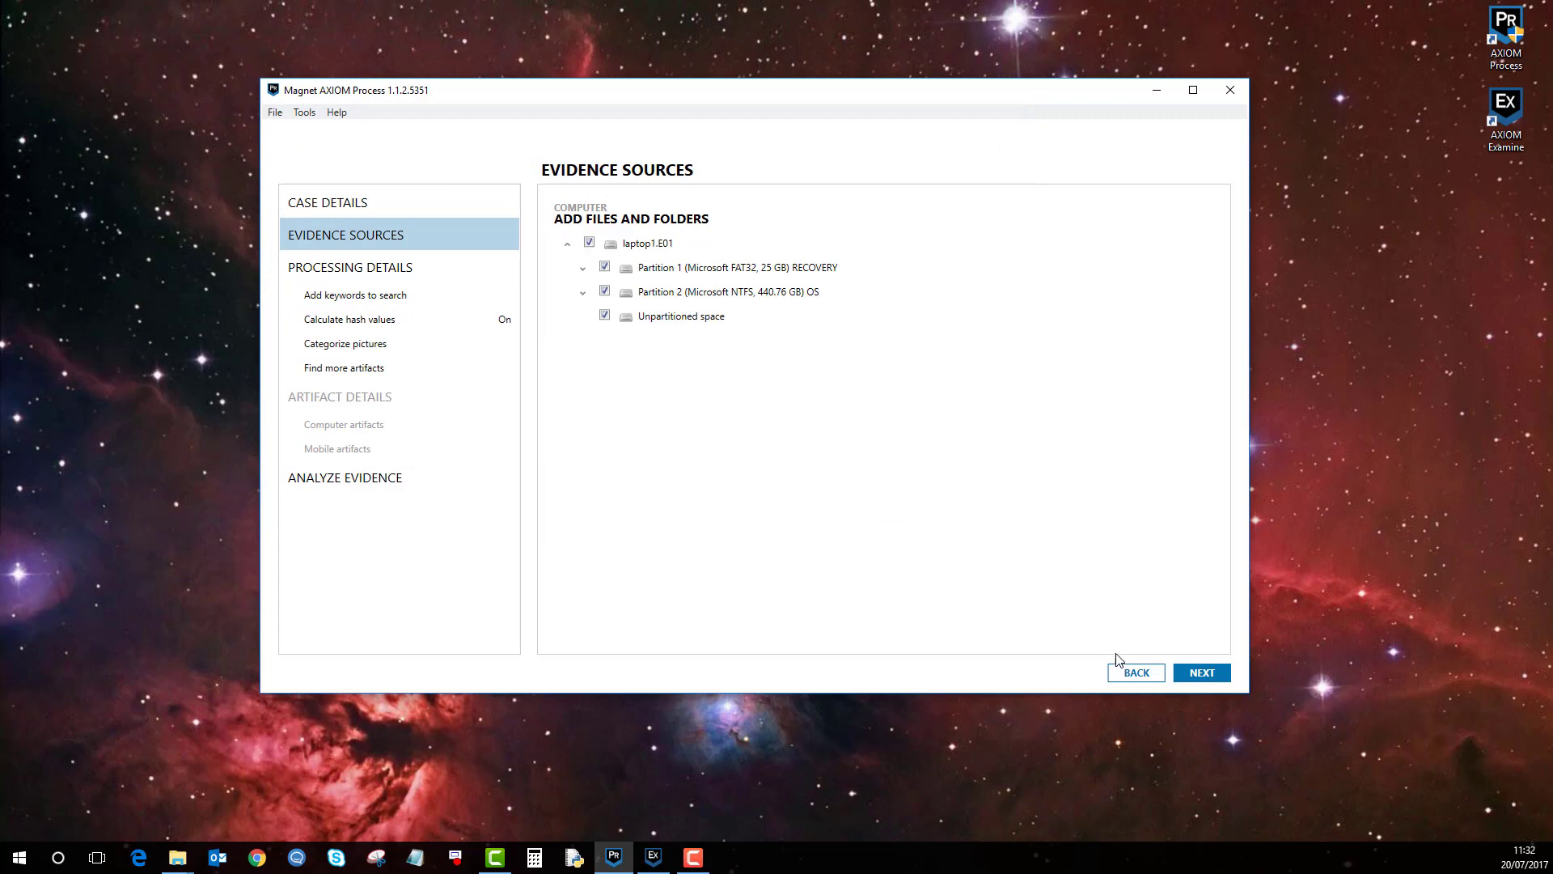
pyautogui.click(1189, 673)
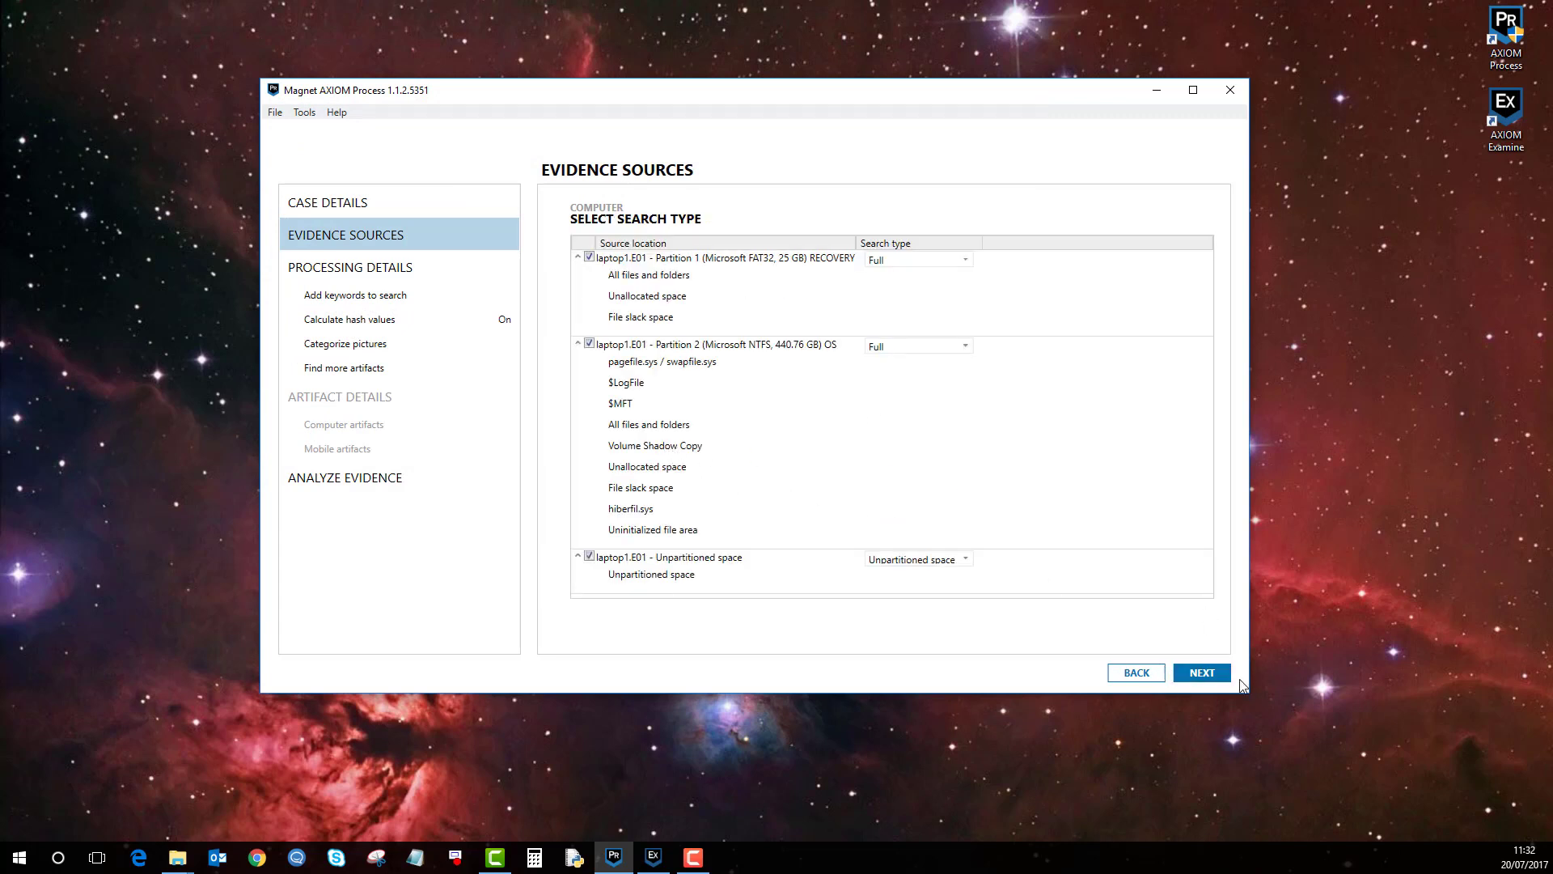
pyautogui.click(1197, 676)
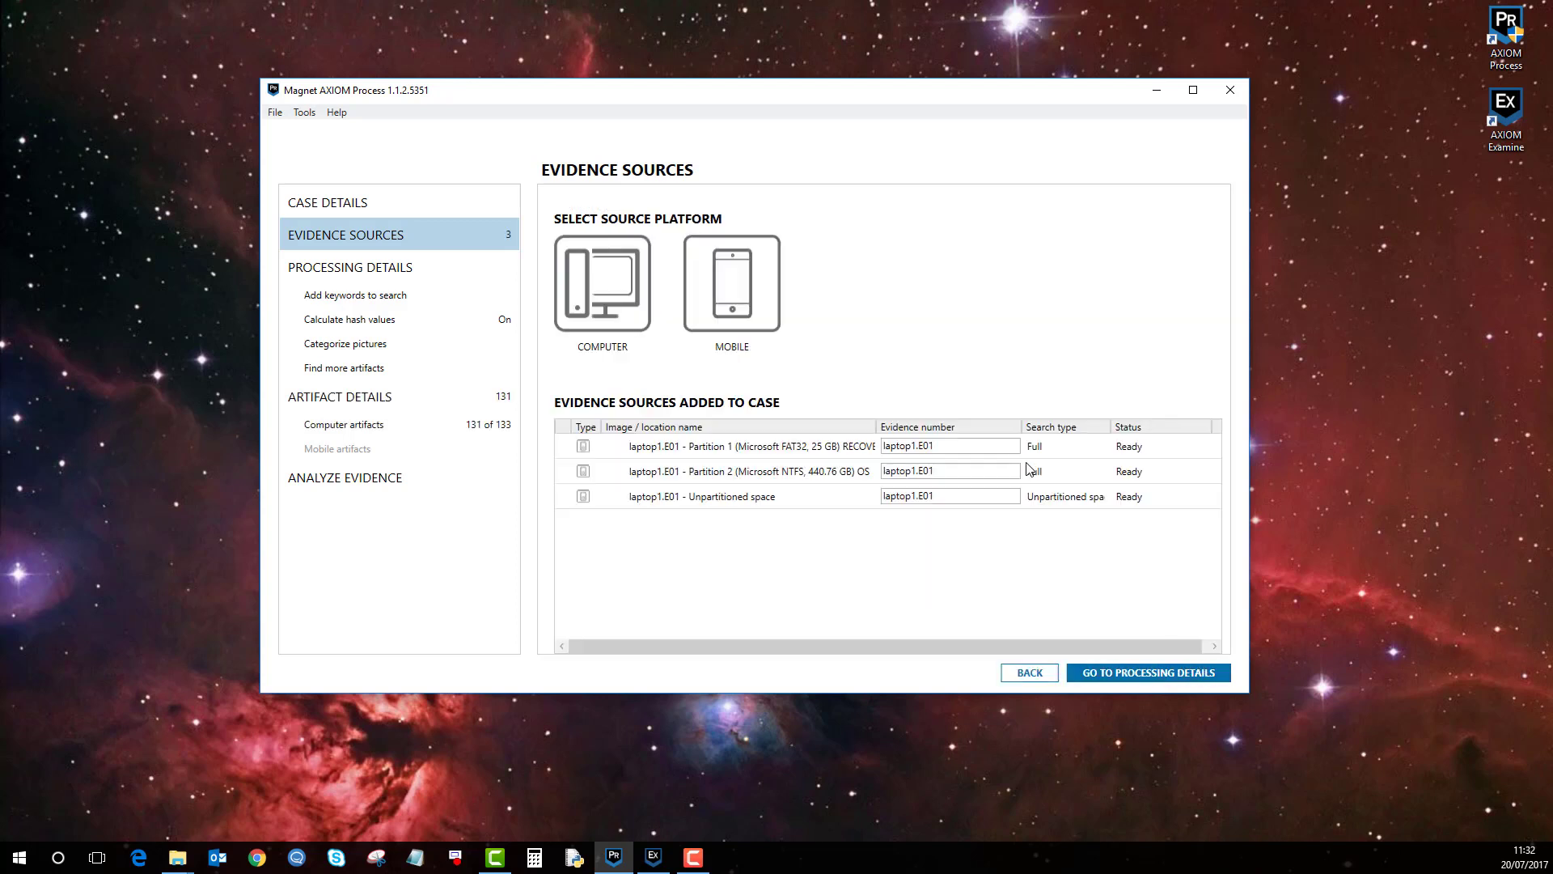
# - Load laptop1.E01 again as a volume shadow copy image source to list its shadow copies
pyautogui.click(612, 289)
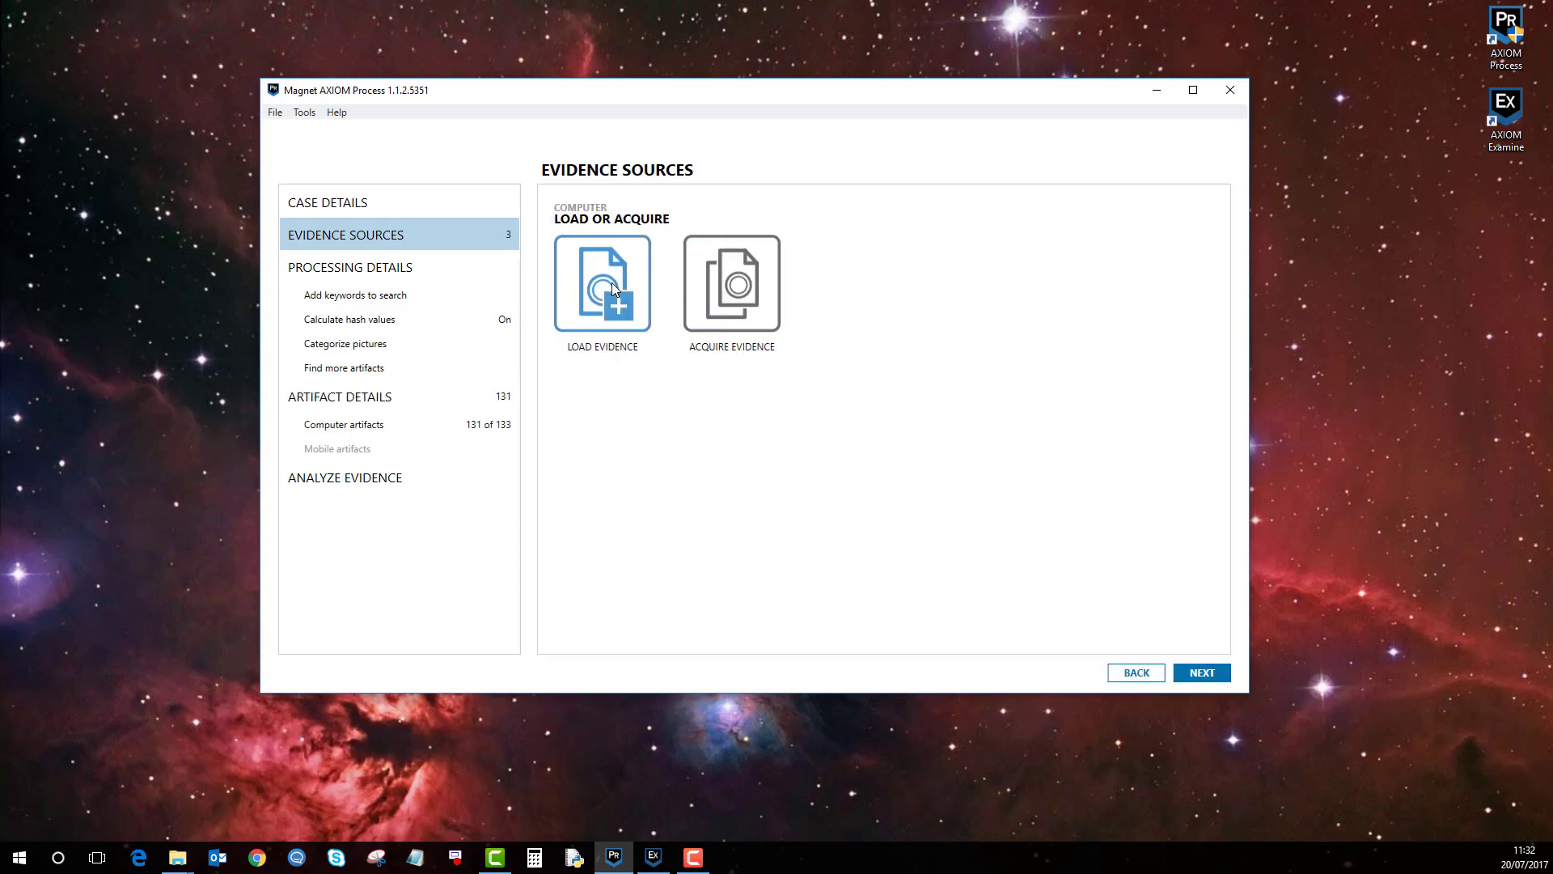
pyautogui.click(617, 301)
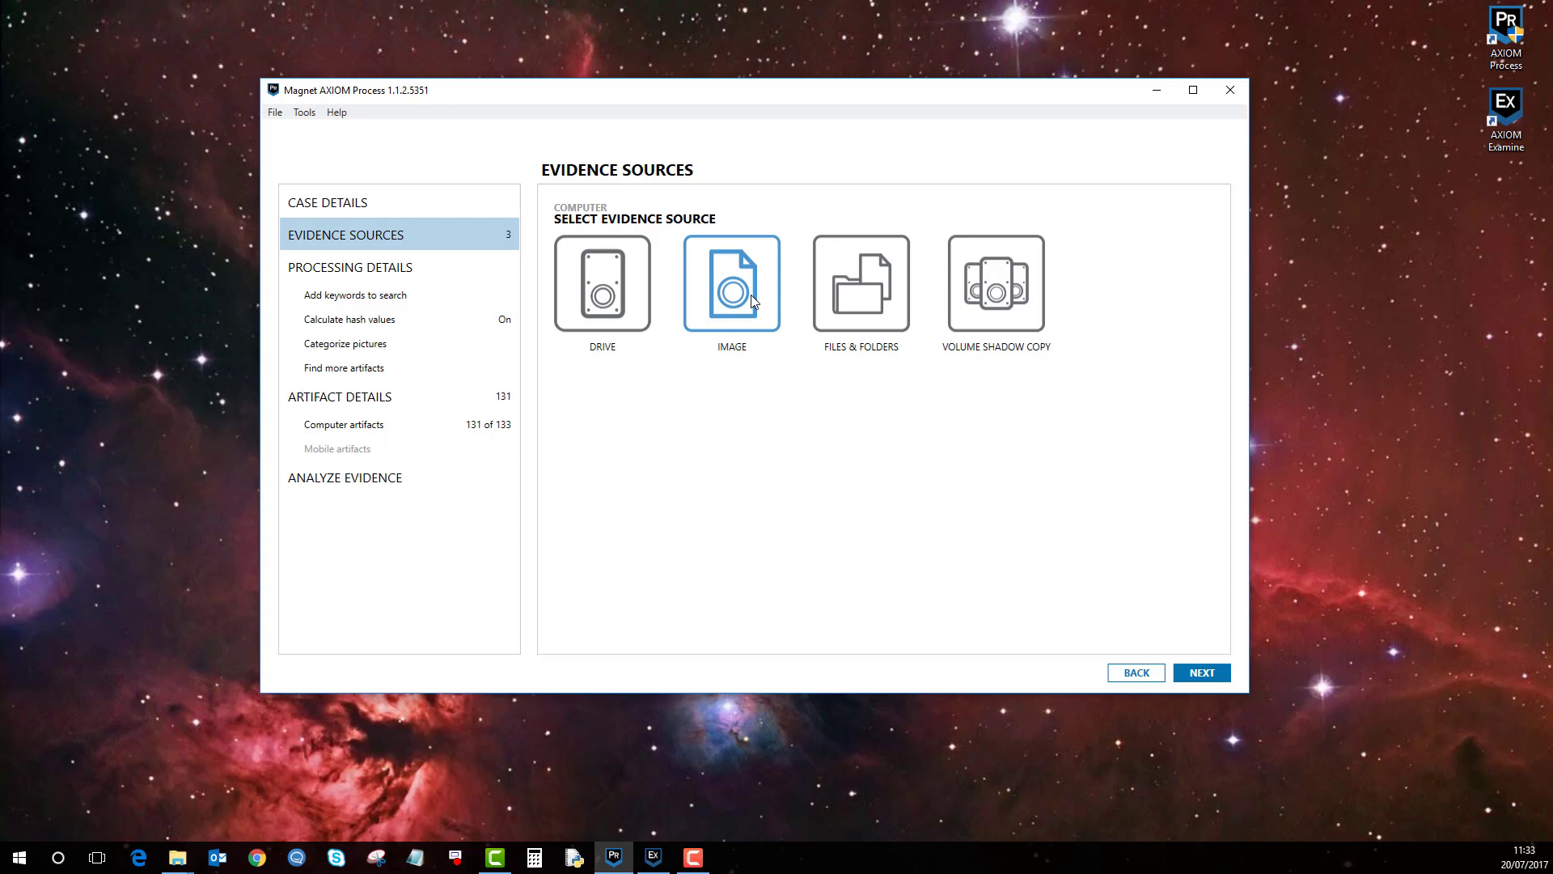
pyautogui.click(998, 288)
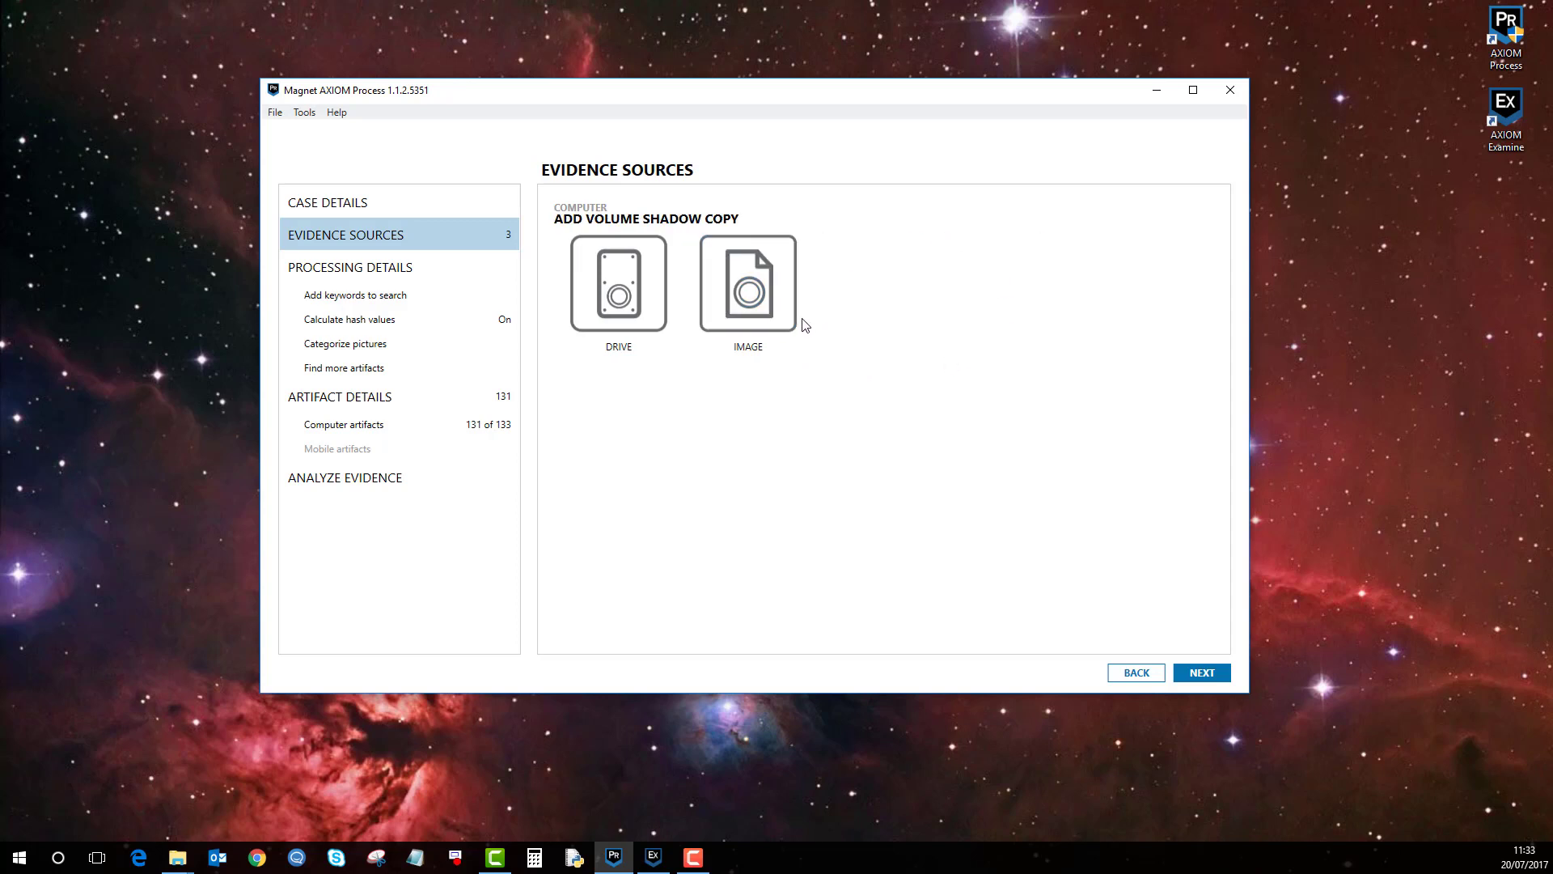
pyautogui.click(765, 295)
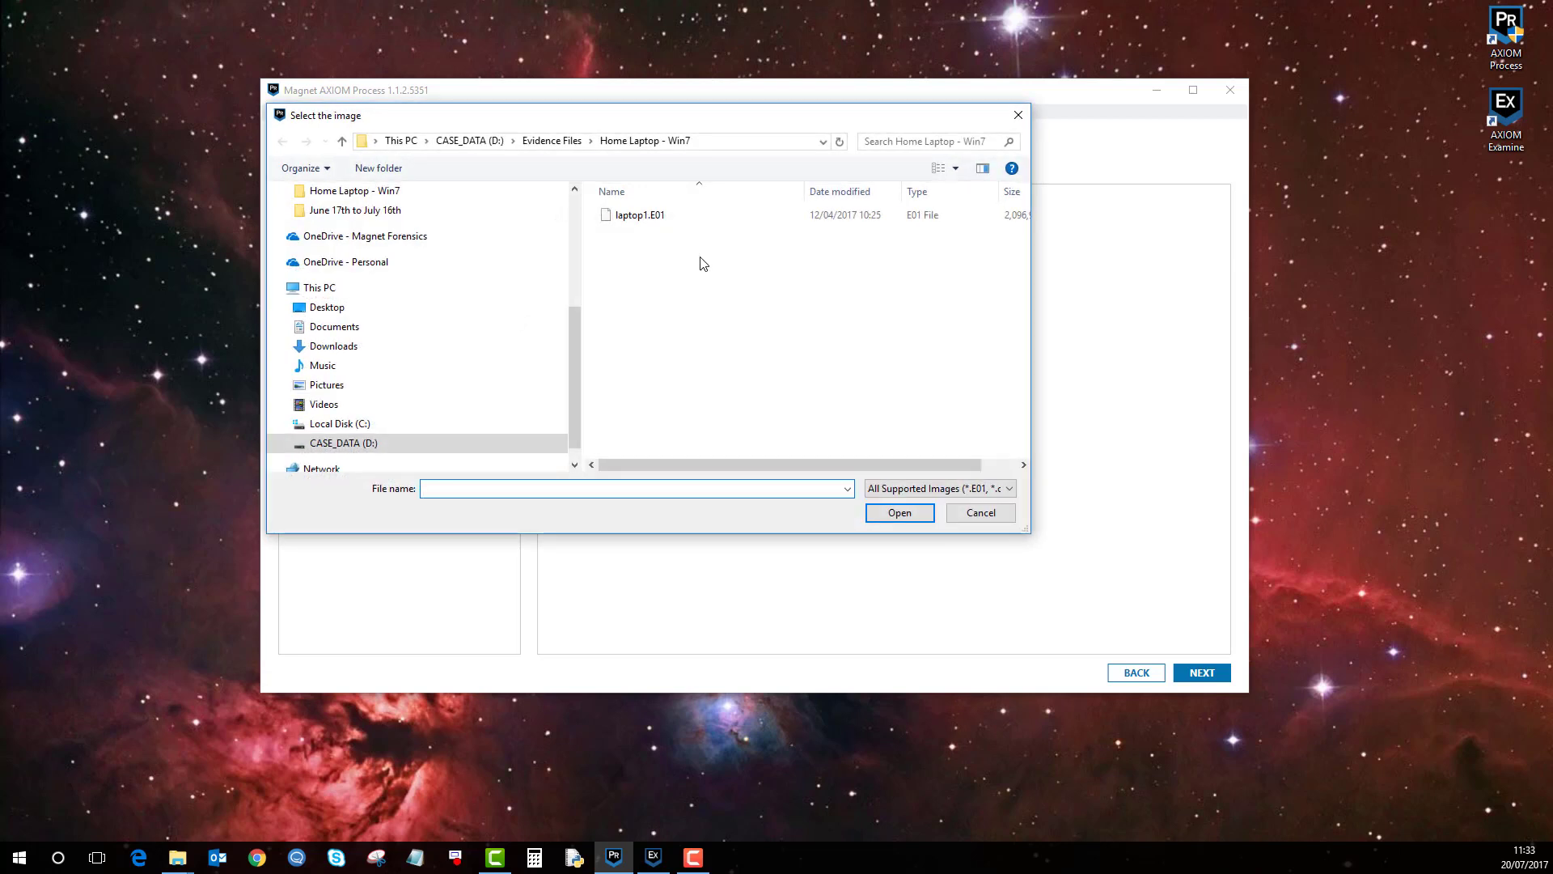
pyautogui.click(667, 223)
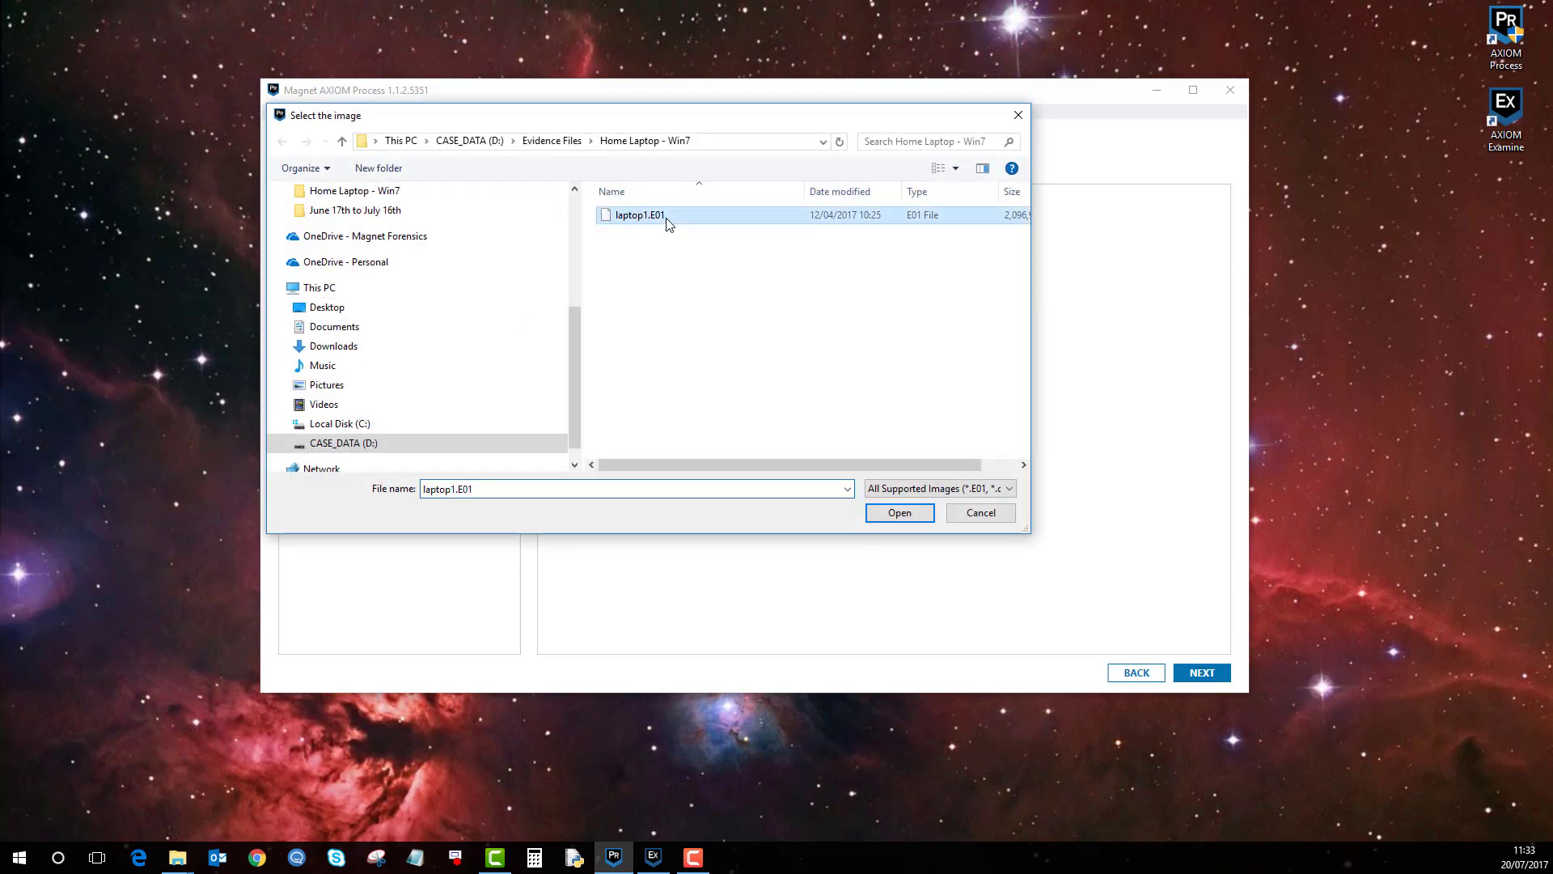
pyautogui.click(915, 512)
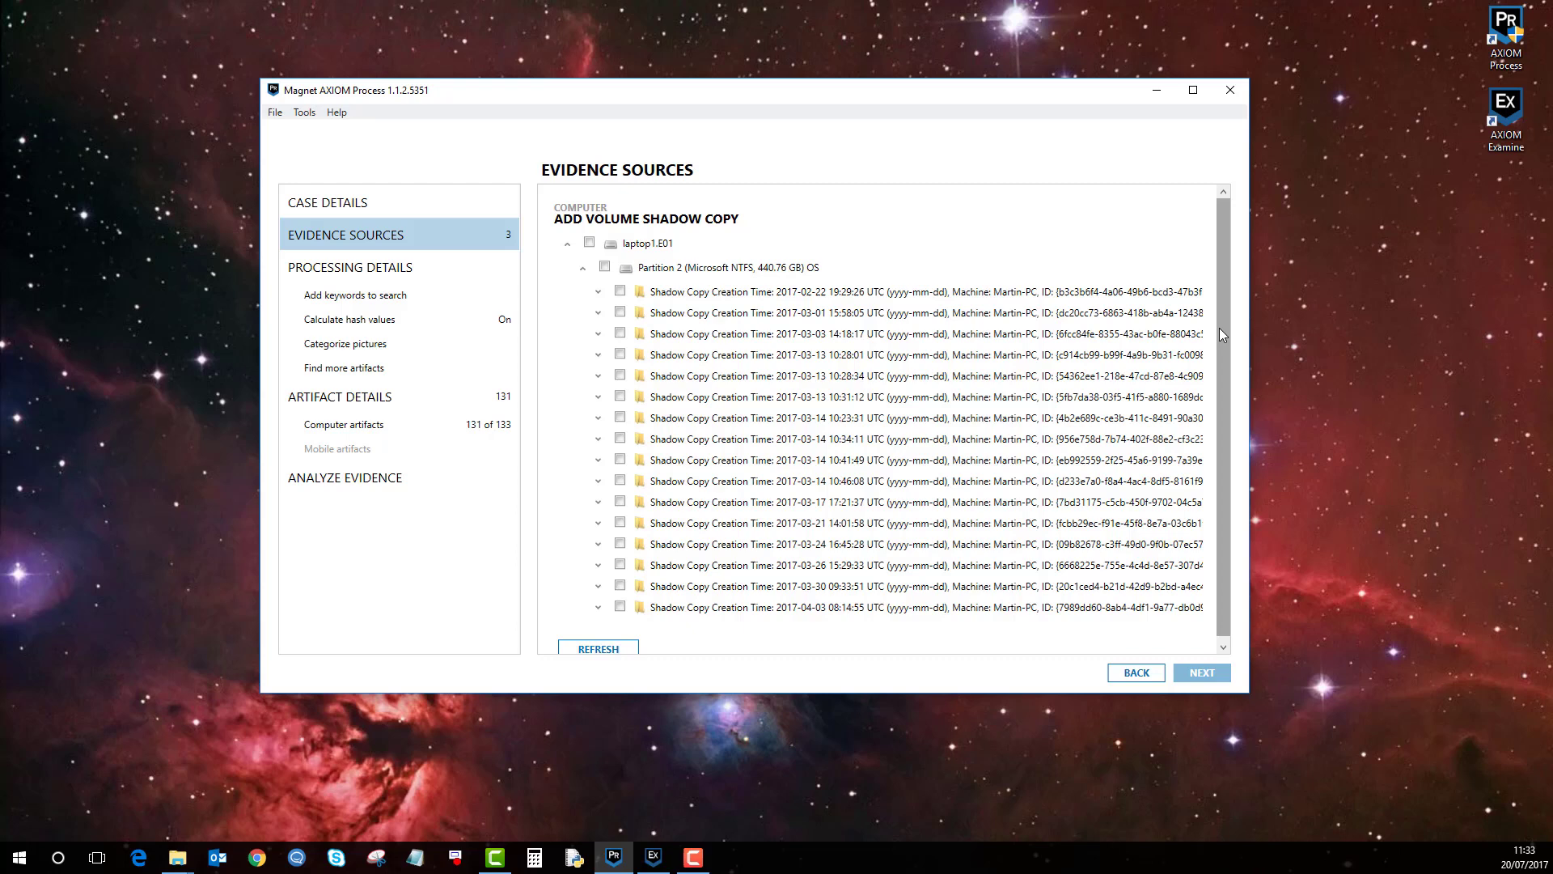
# - Tick only the shadow copies from 2017-02-22, 2017-03-01 and 2017-03-03, leaving the rest unselected
pyautogui.scroll(-1, 1226, 344)
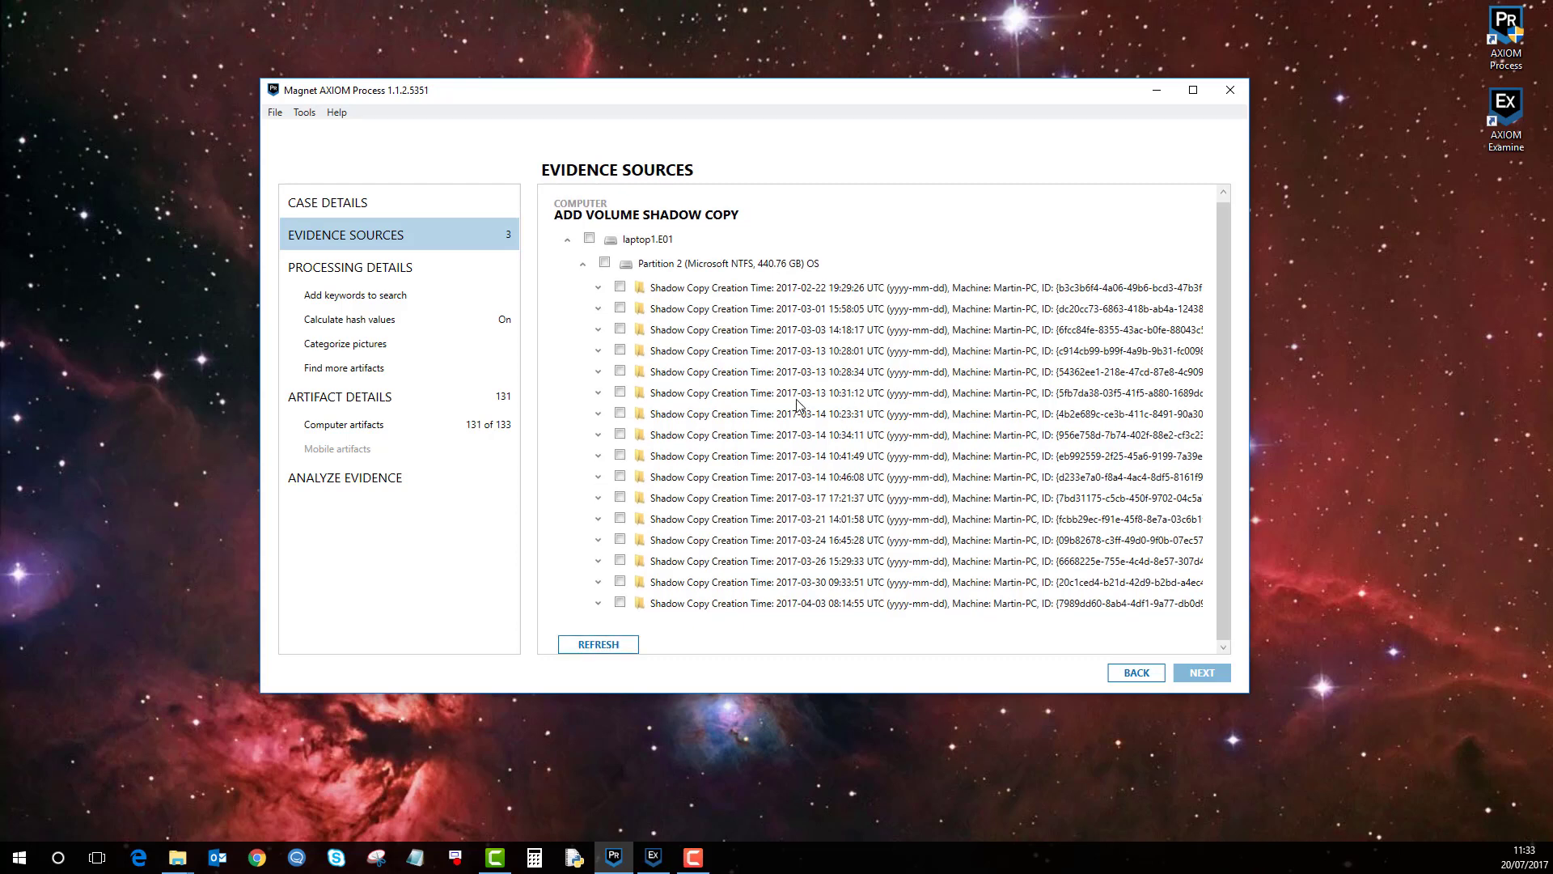
pyautogui.click(604, 264)
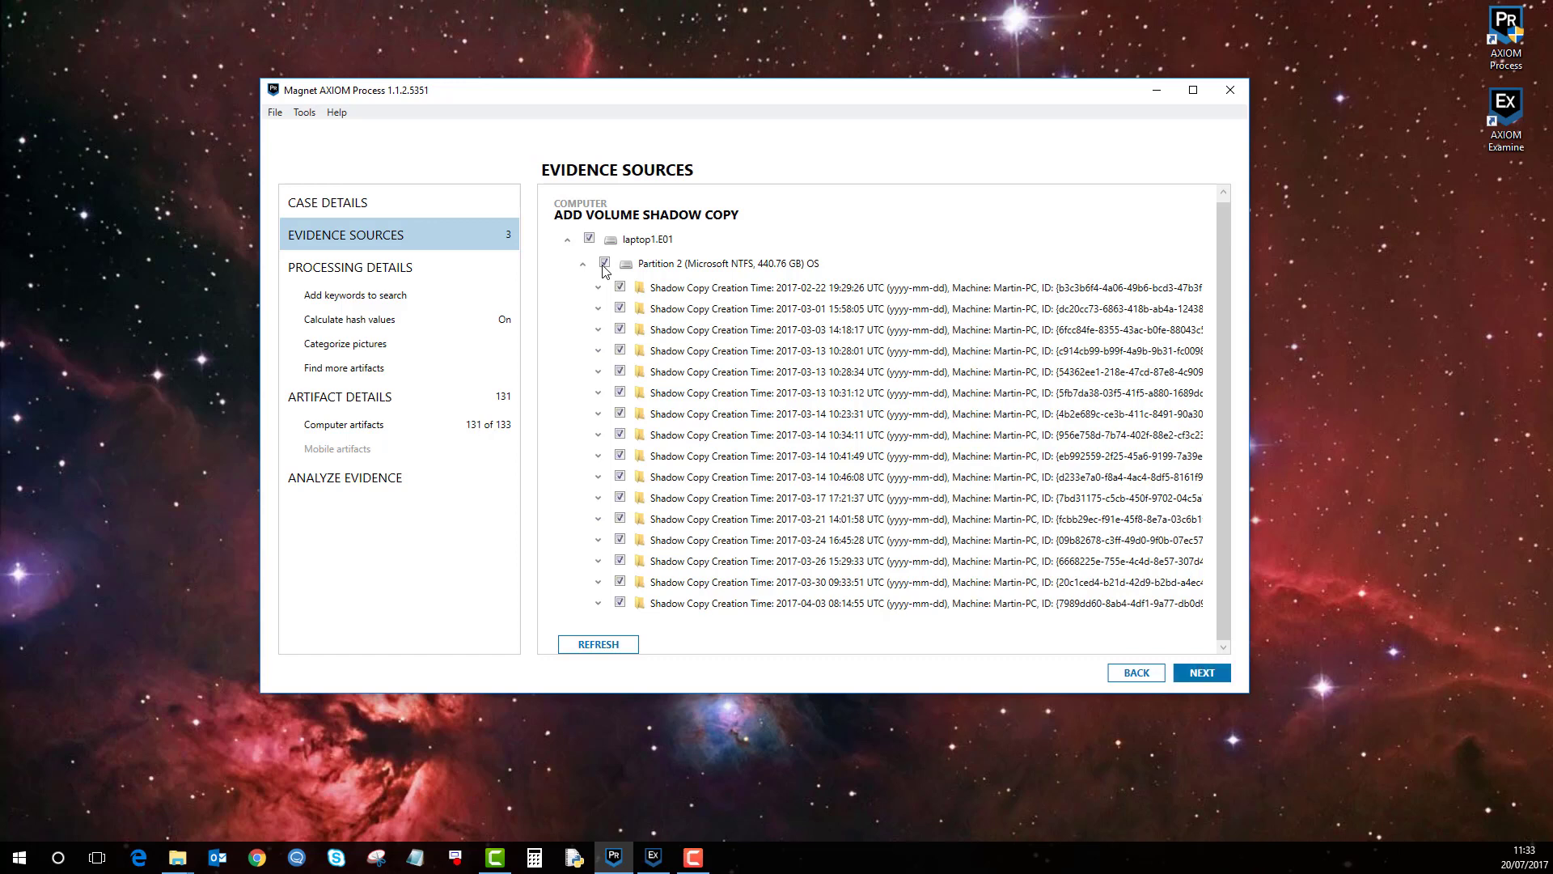
pyautogui.click(604, 263)
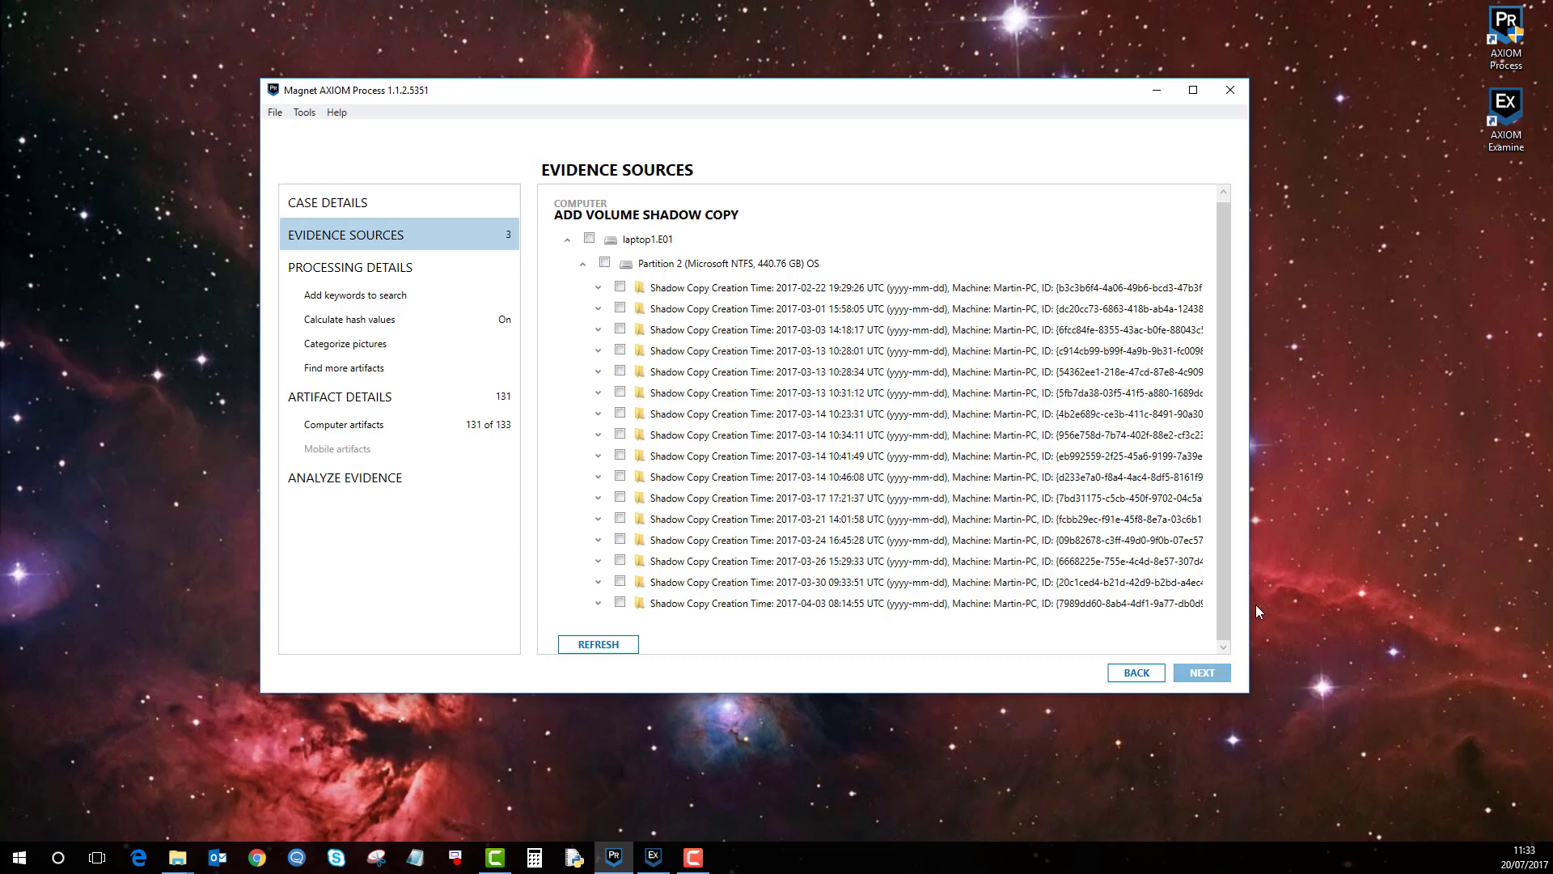
pyautogui.moveTo(1263, 604); pyautogui.dragTo(1405, 604)
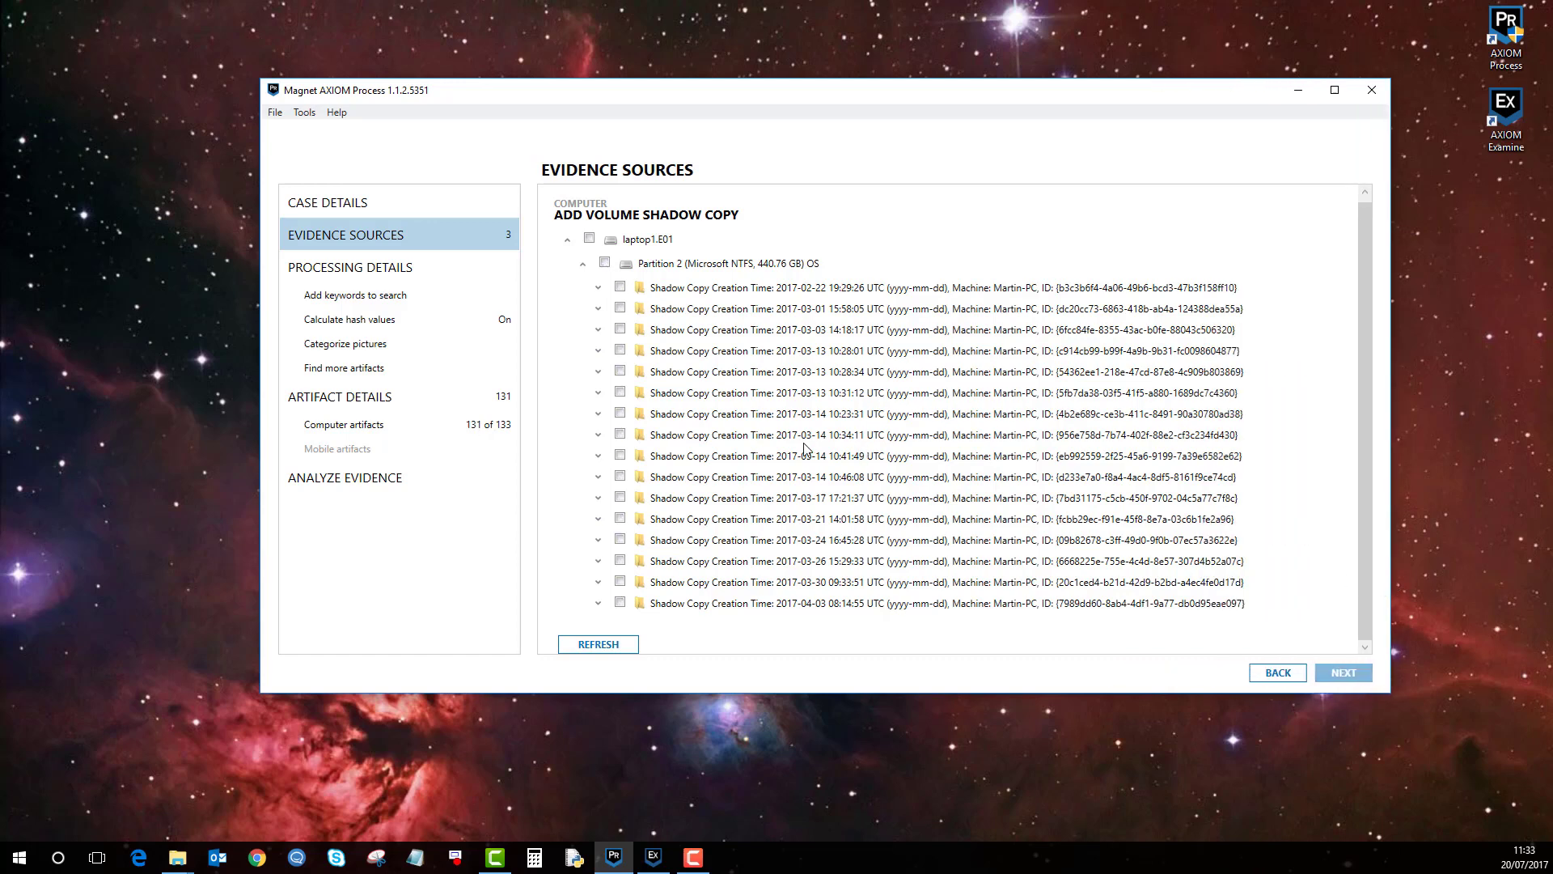
pyautogui.click(620, 288)
pyautogui.click(620, 309)
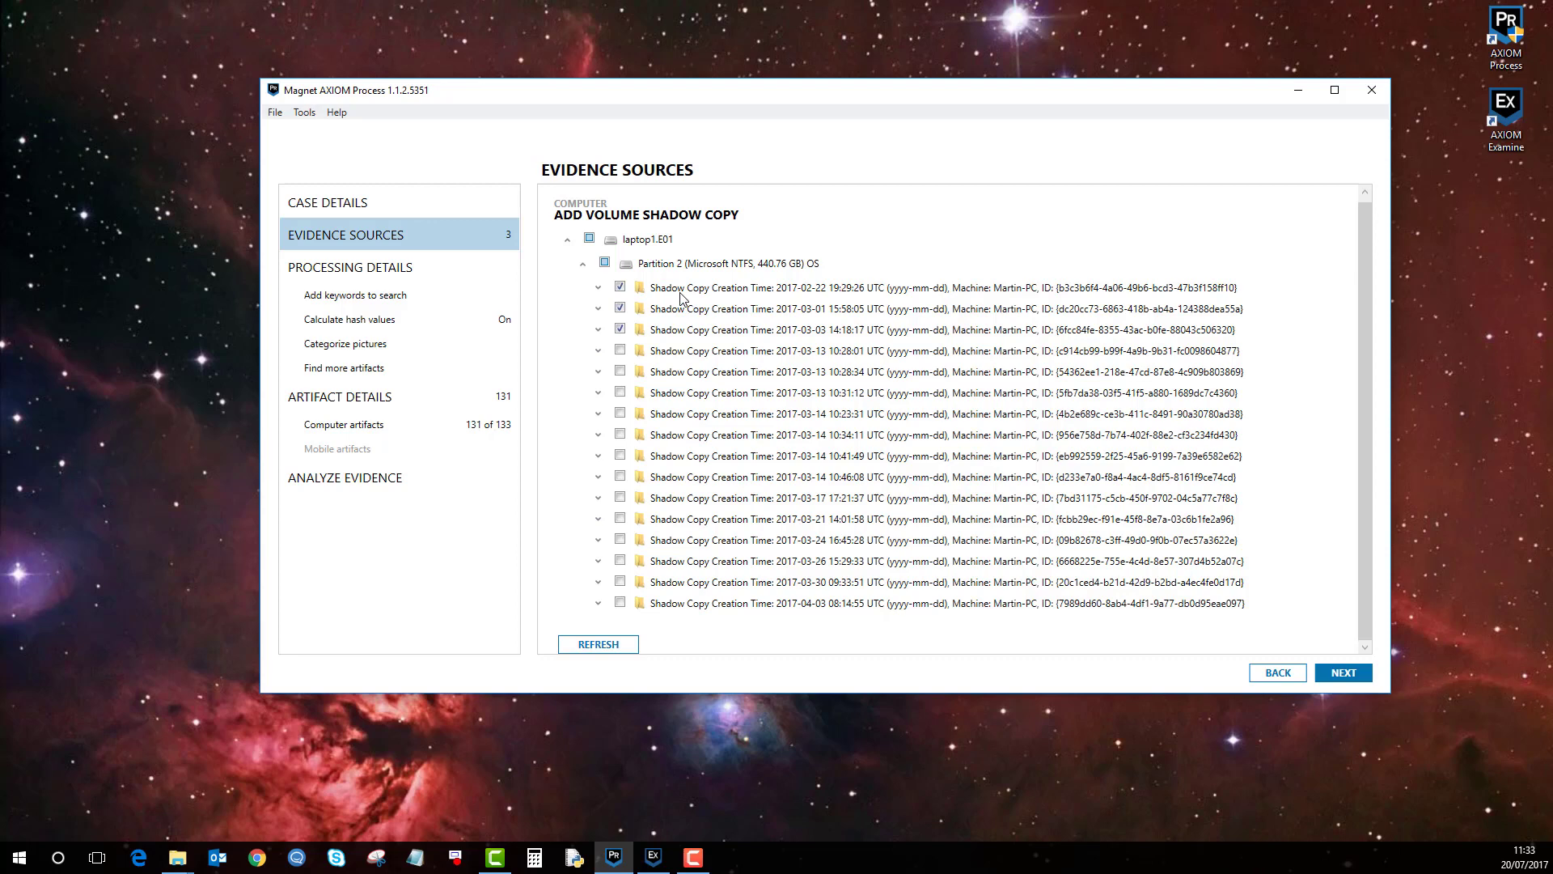
pyautogui.click(599, 289)
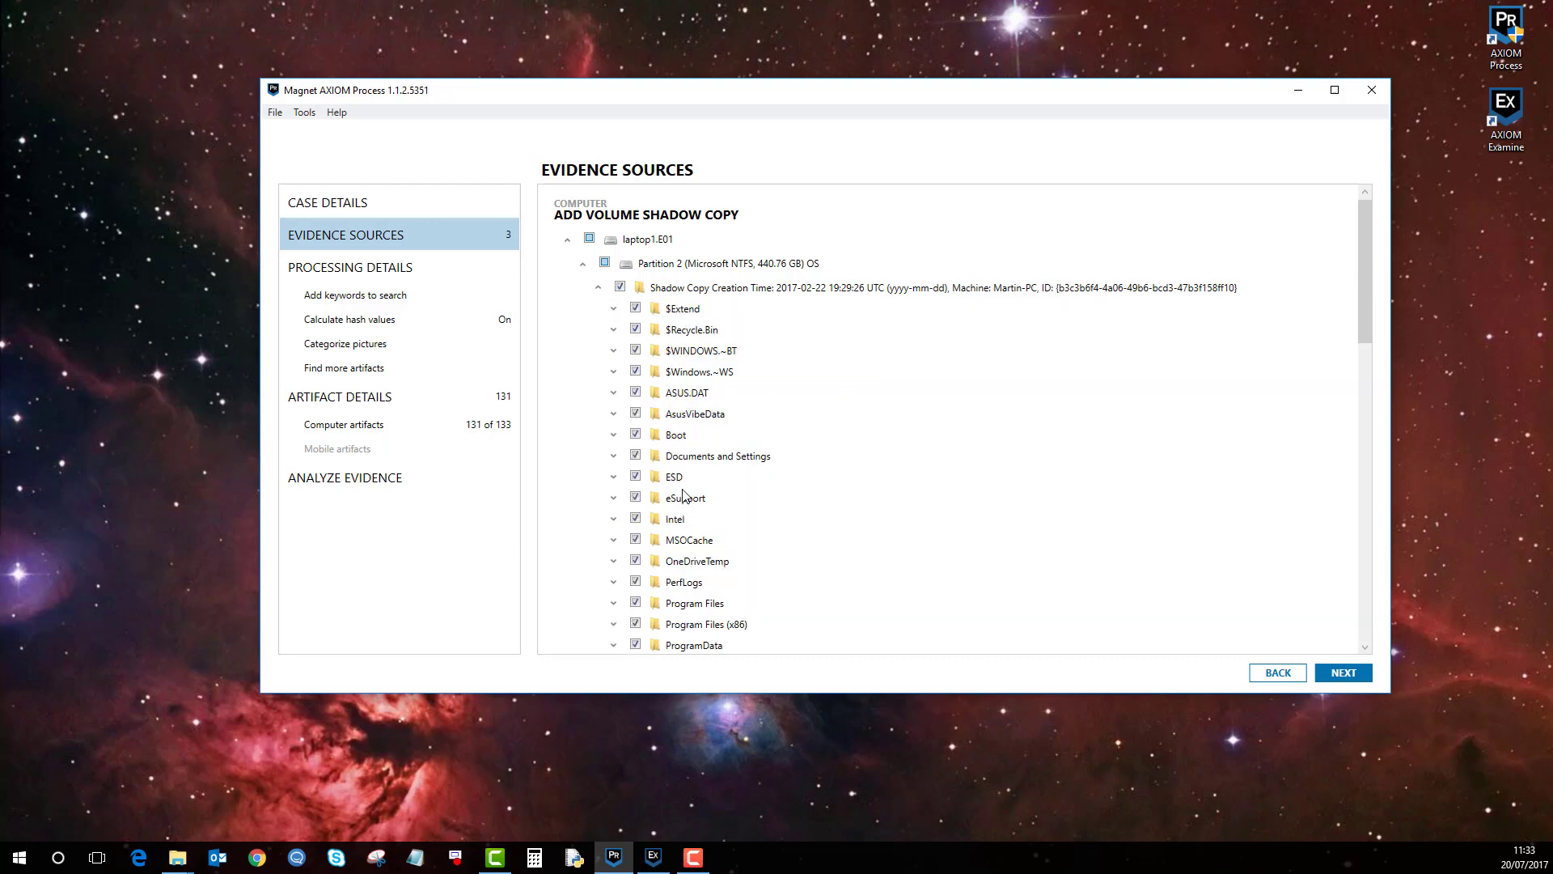
pyautogui.click(598, 287)
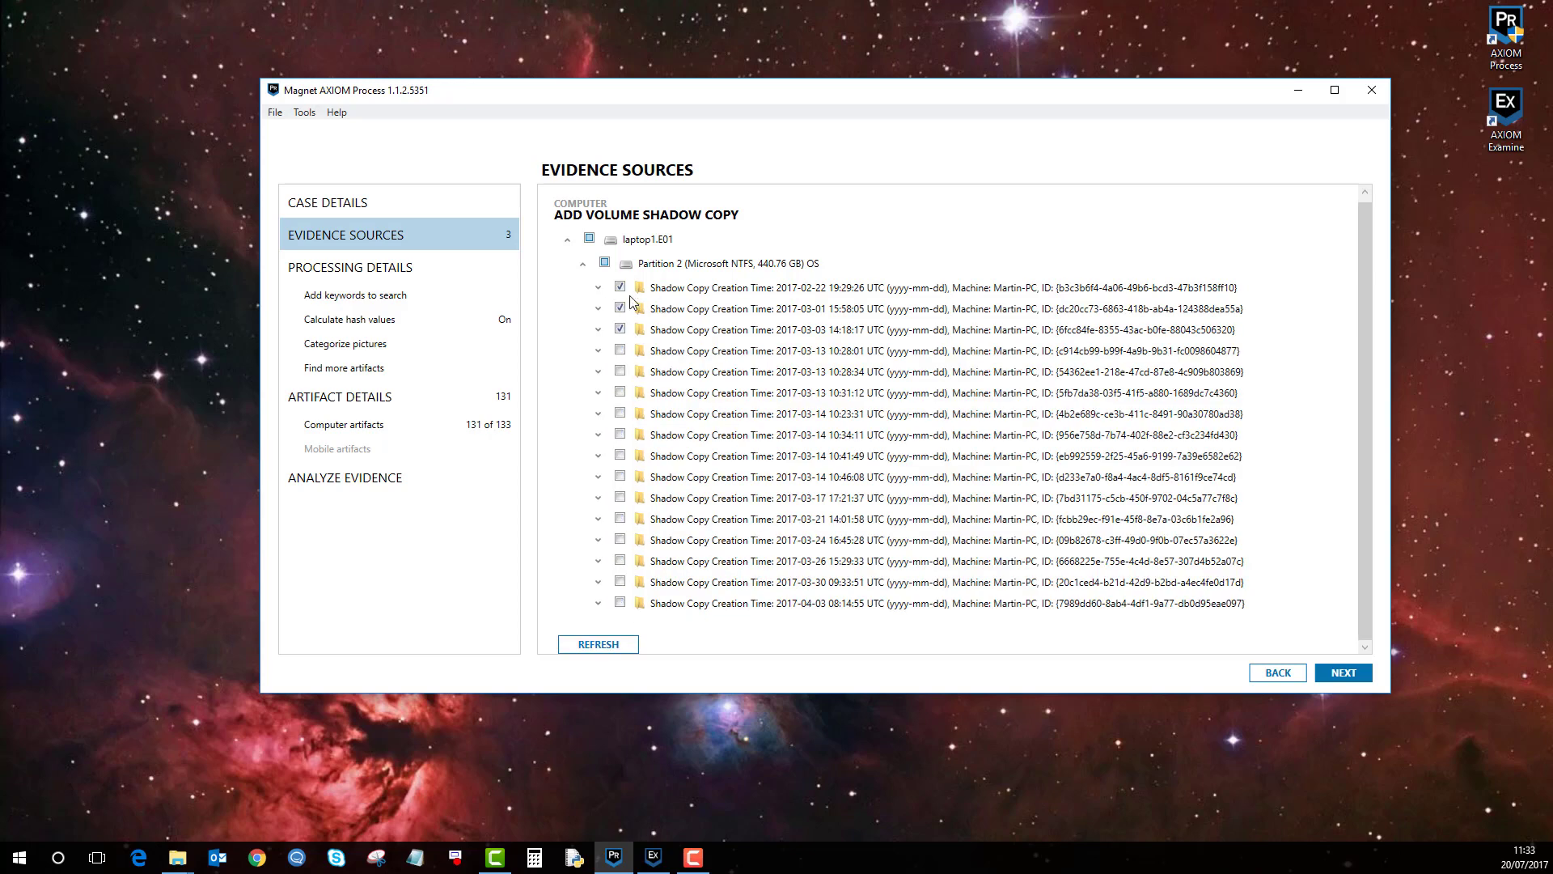
# - Add the selected shadow copies, widen the Evidence number column, and minimize AXIOM Process
pyautogui.click(1349, 673)
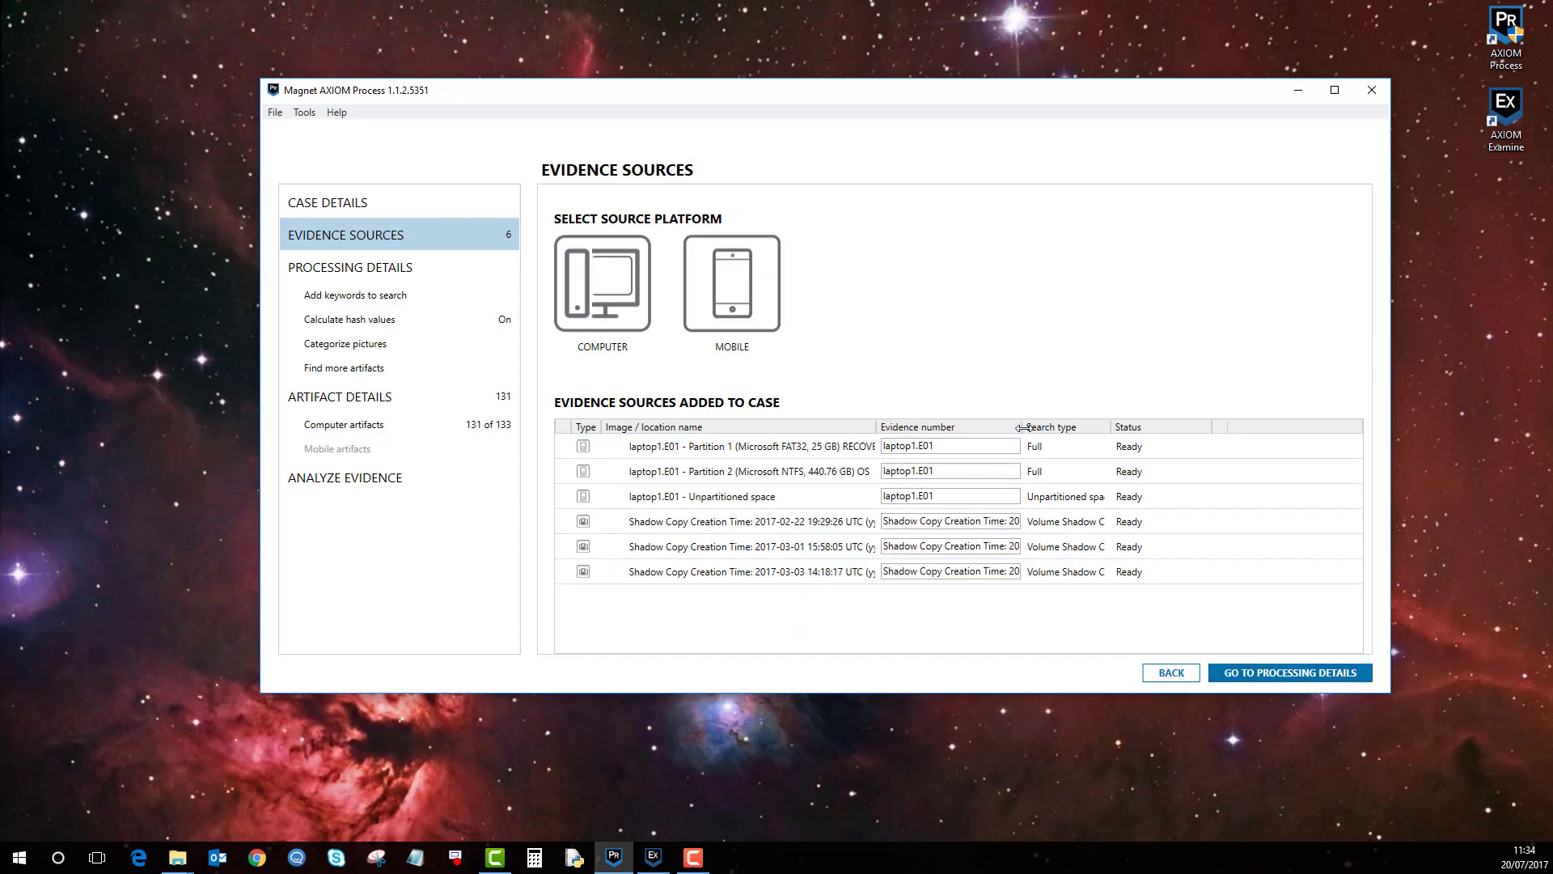
pyautogui.moveTo(1022, 427); pyautogui.dragTo(1169, 427)
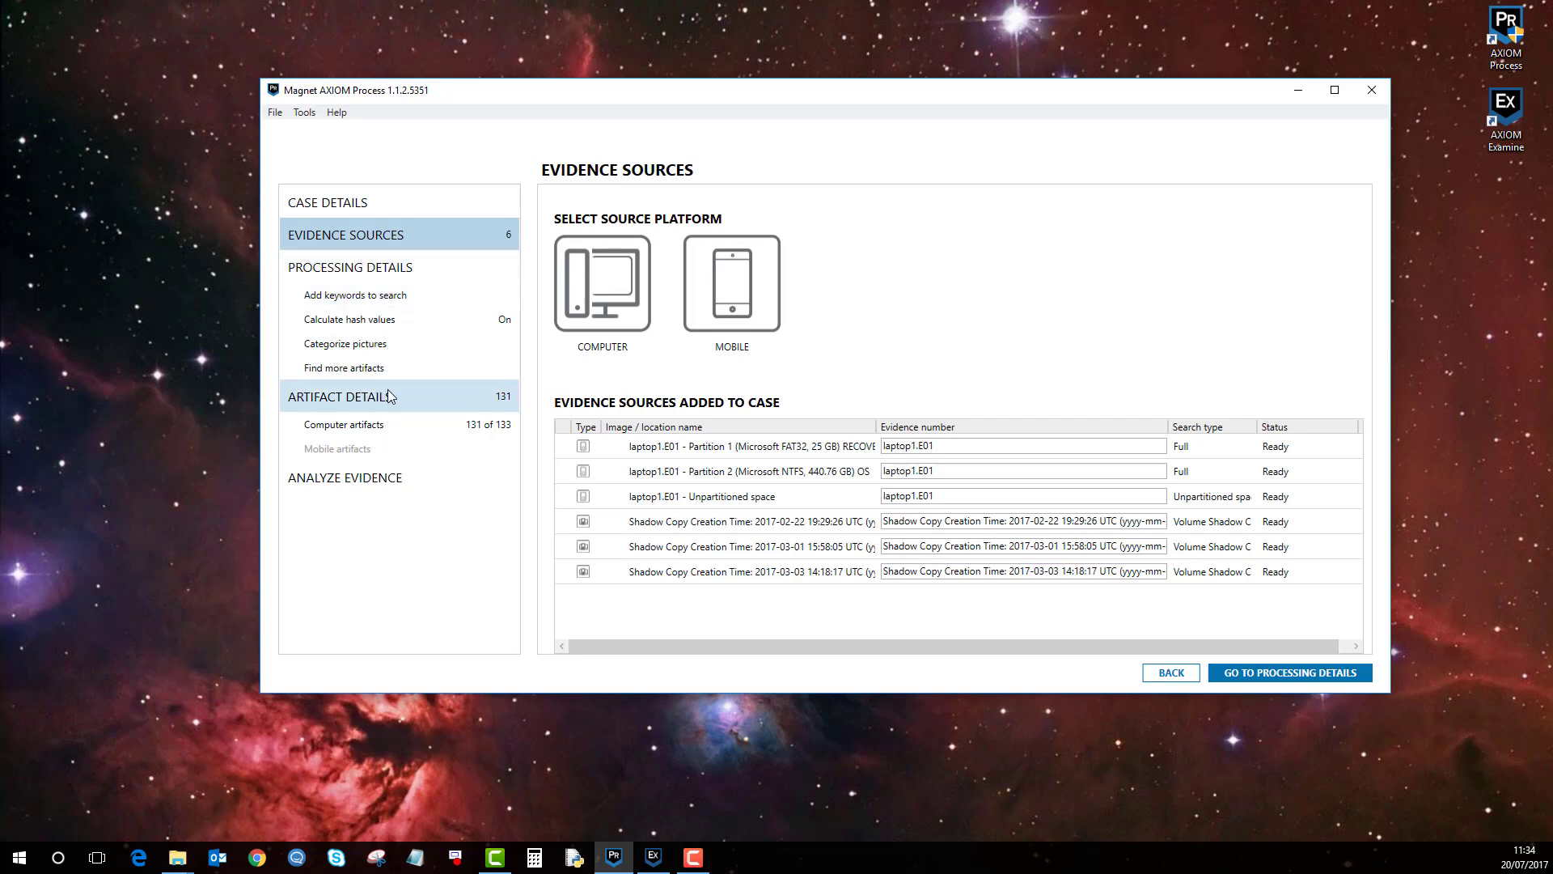
pyautogui.click(1298, 91)
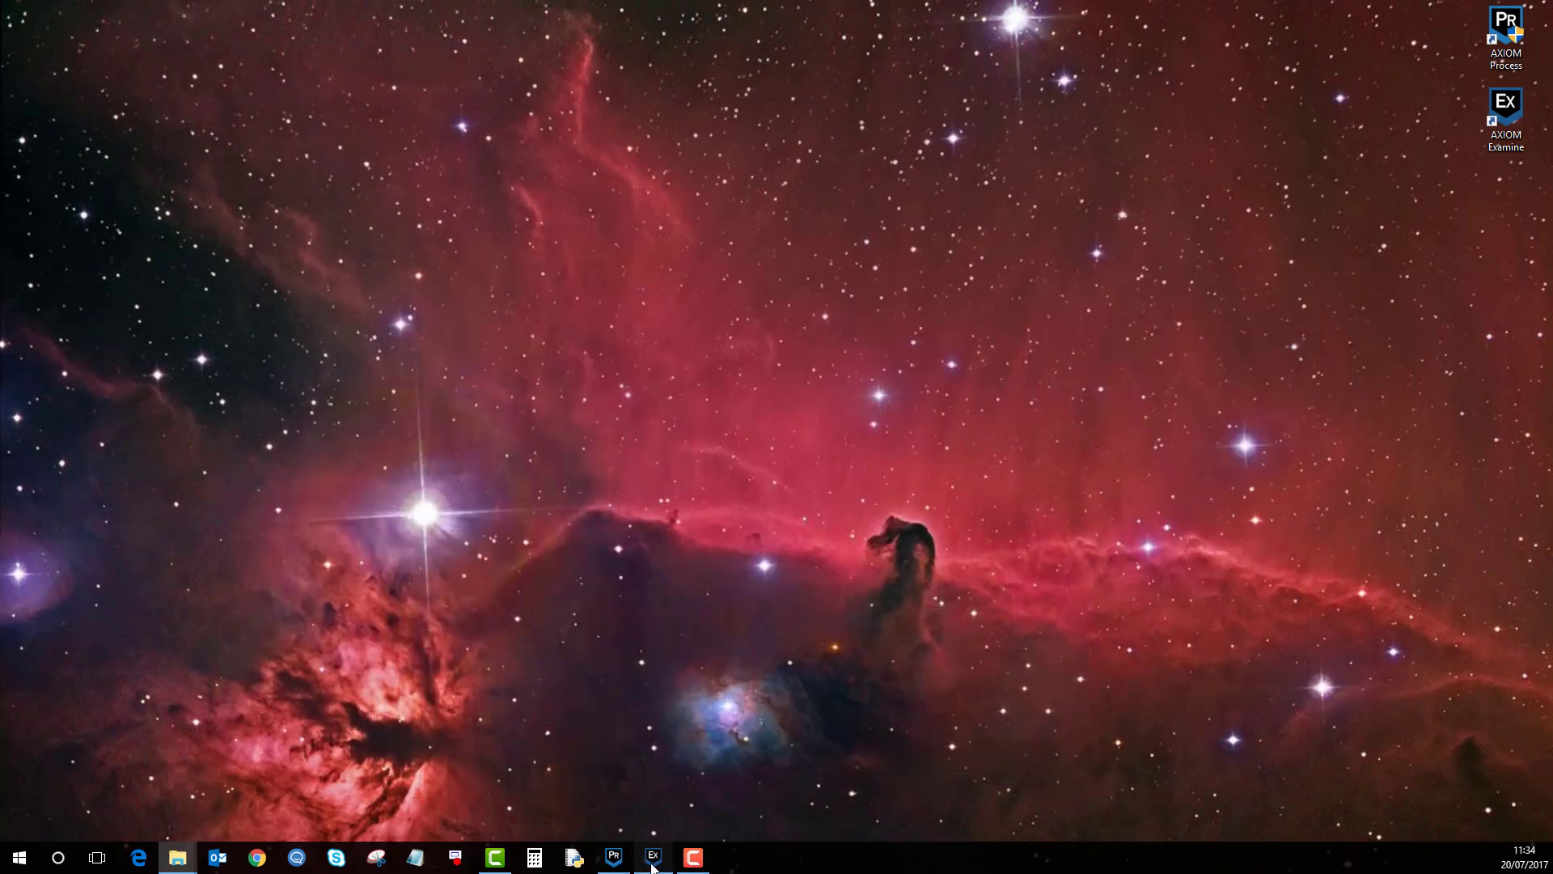
# - Switch to AXIOM Examine's VOLUME SHADOW COPY TEST case and dismiss the evidence filter unchanged
pyautogui.click(653, 857)
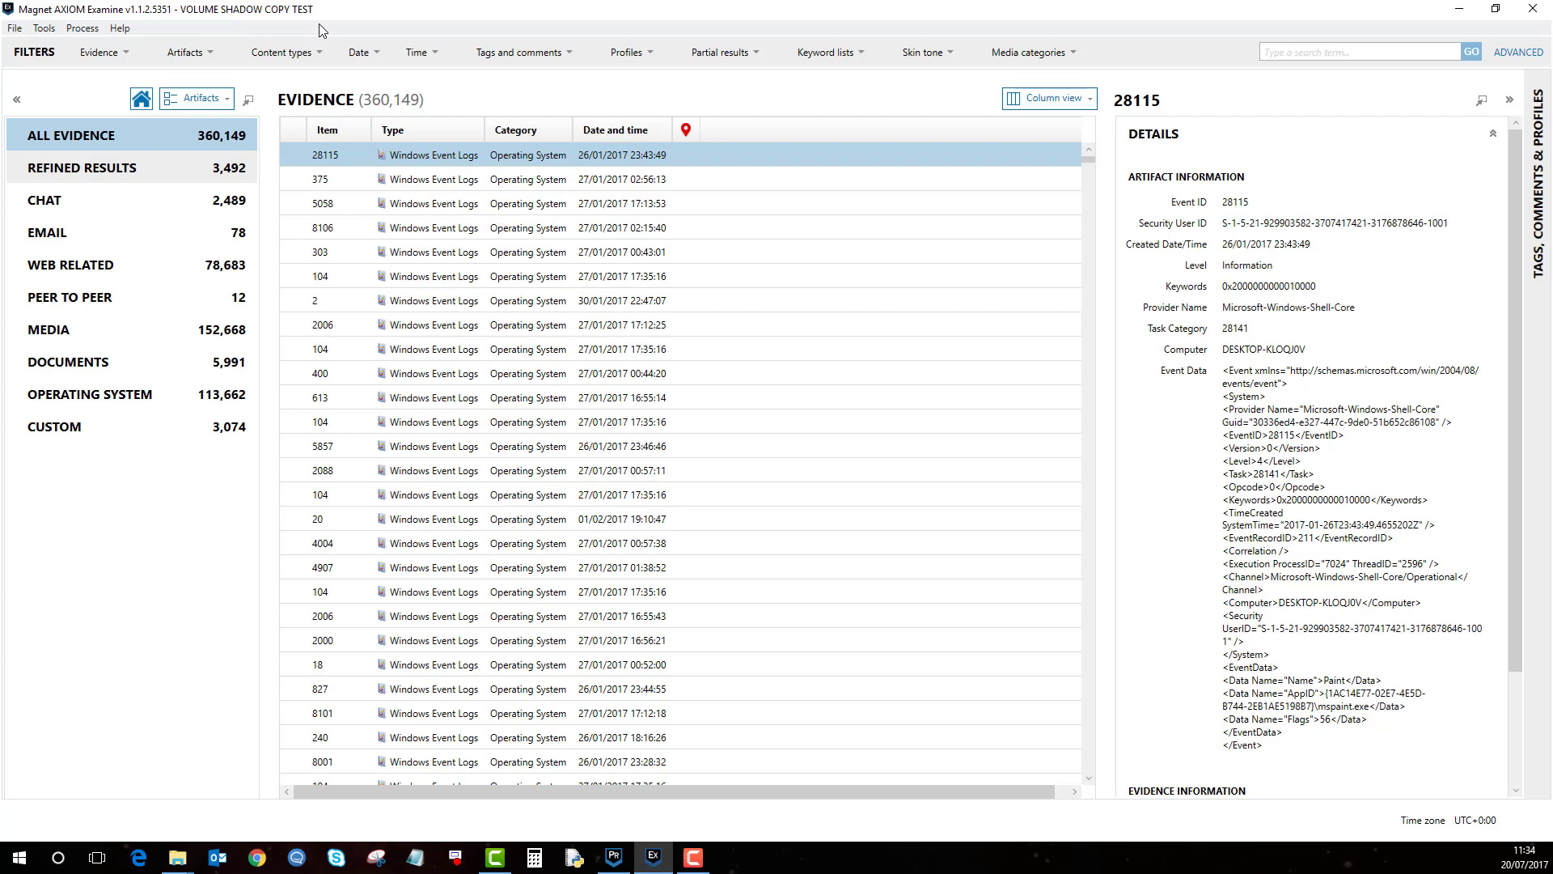
pyautogui.click(125, 55)
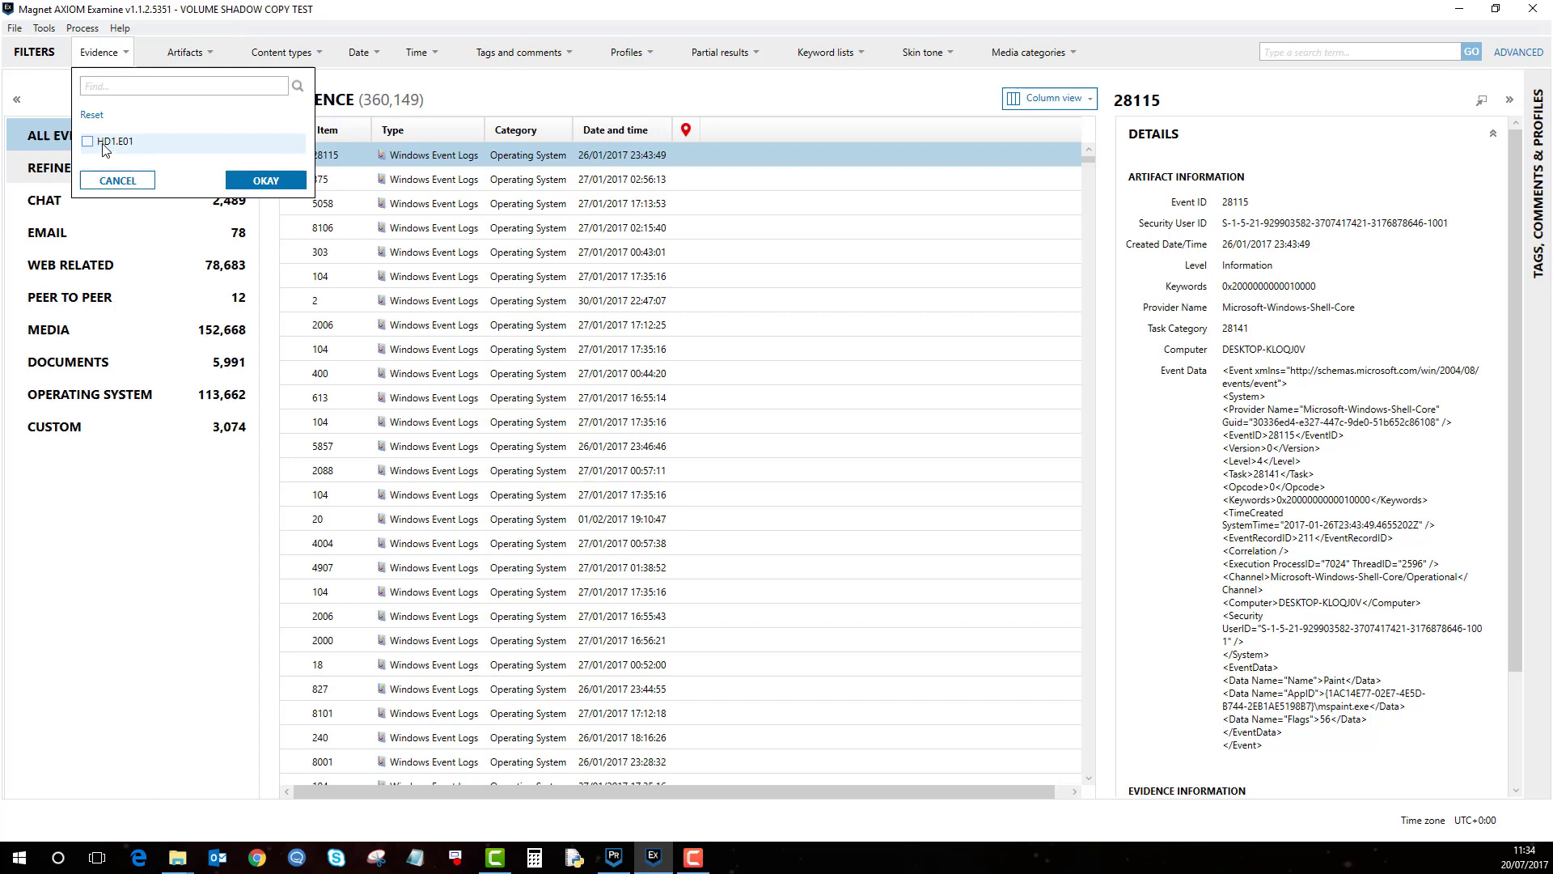
pyautogui.click(119, 181)
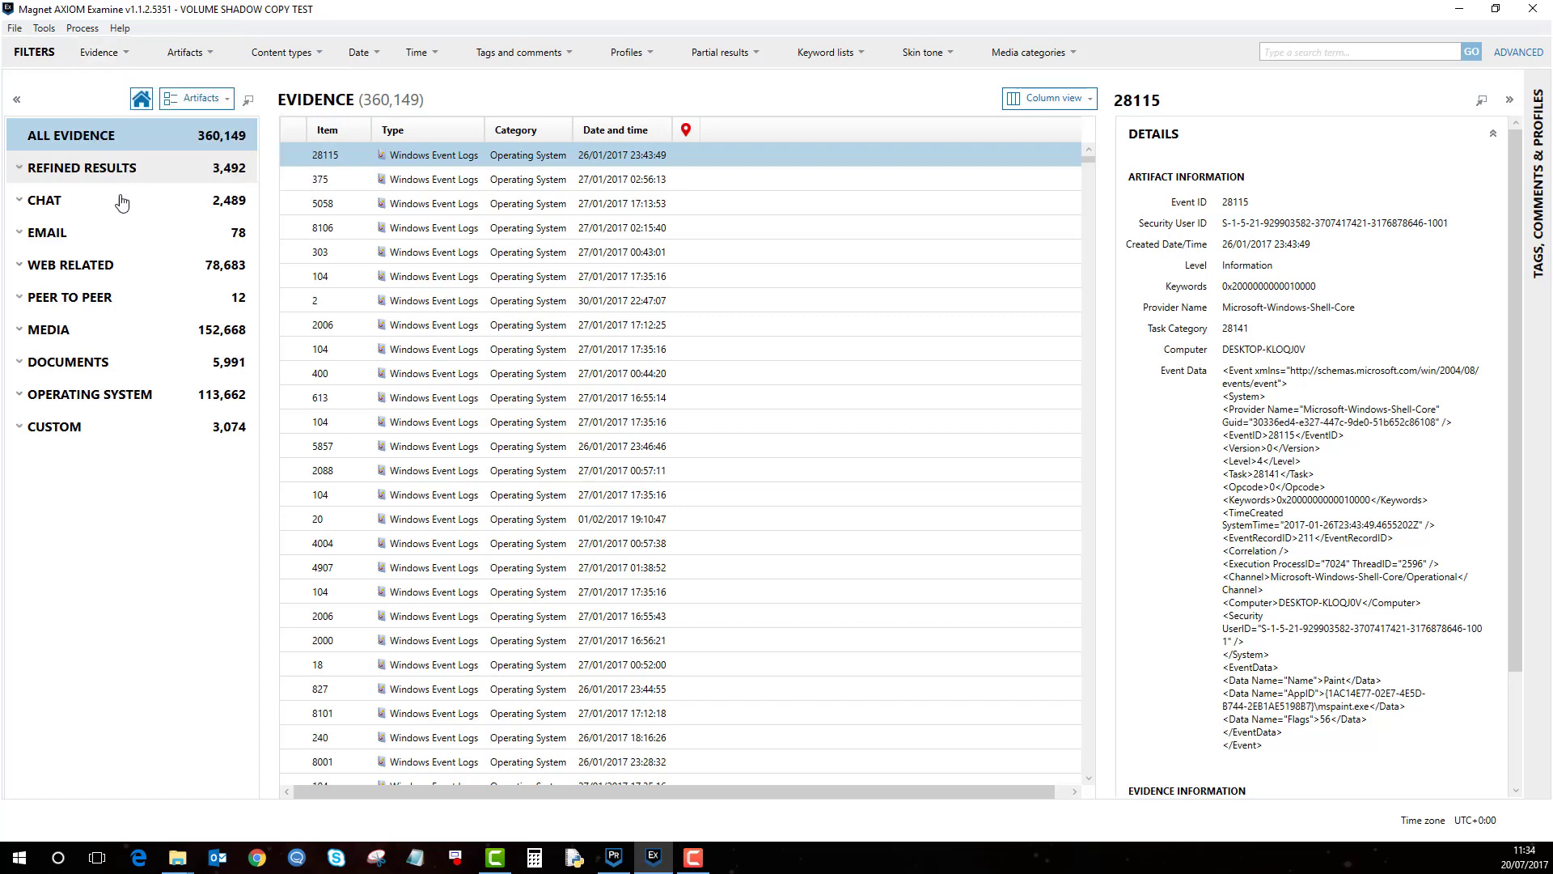
pyautogui.click(225, 107)
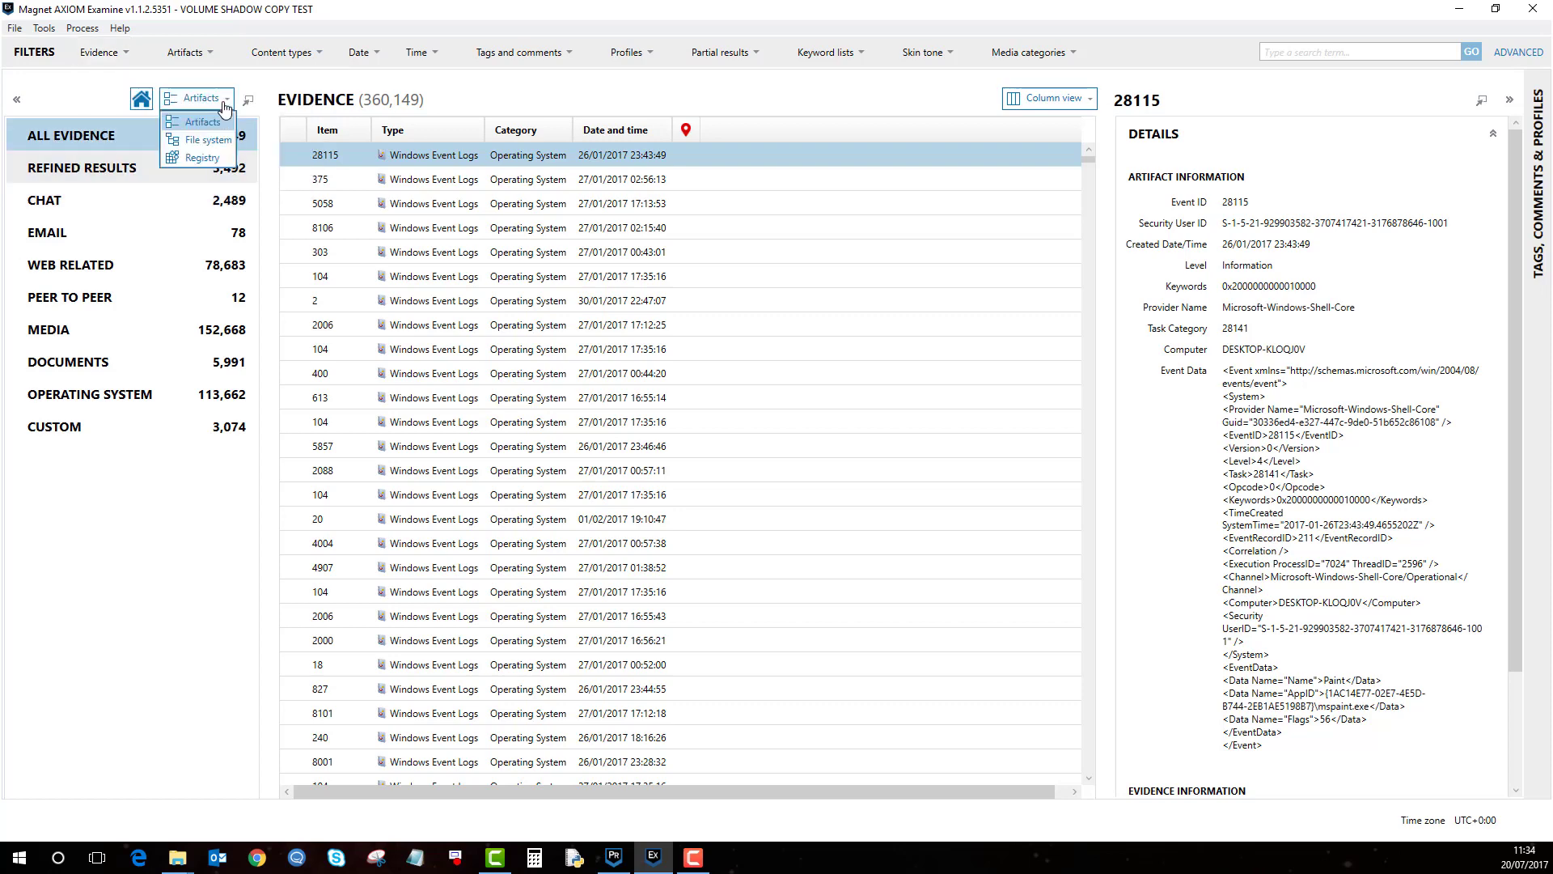
# - Open HD1.E01 in the file system view and select its Partition 3 row
pyautogui.click(217, 138)
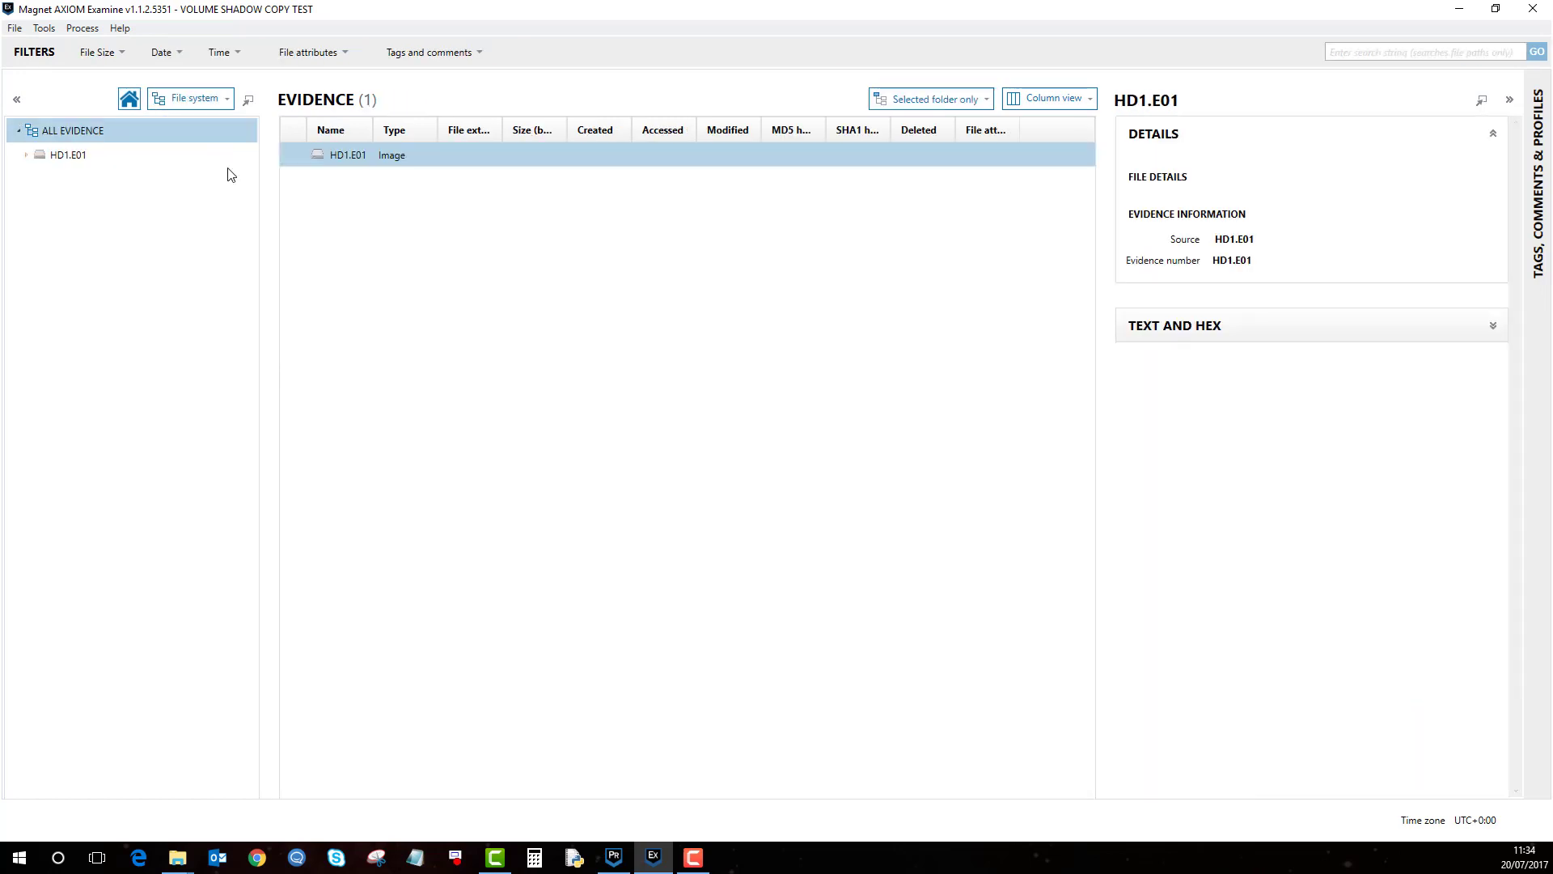
pyautogui.click(68, 158)
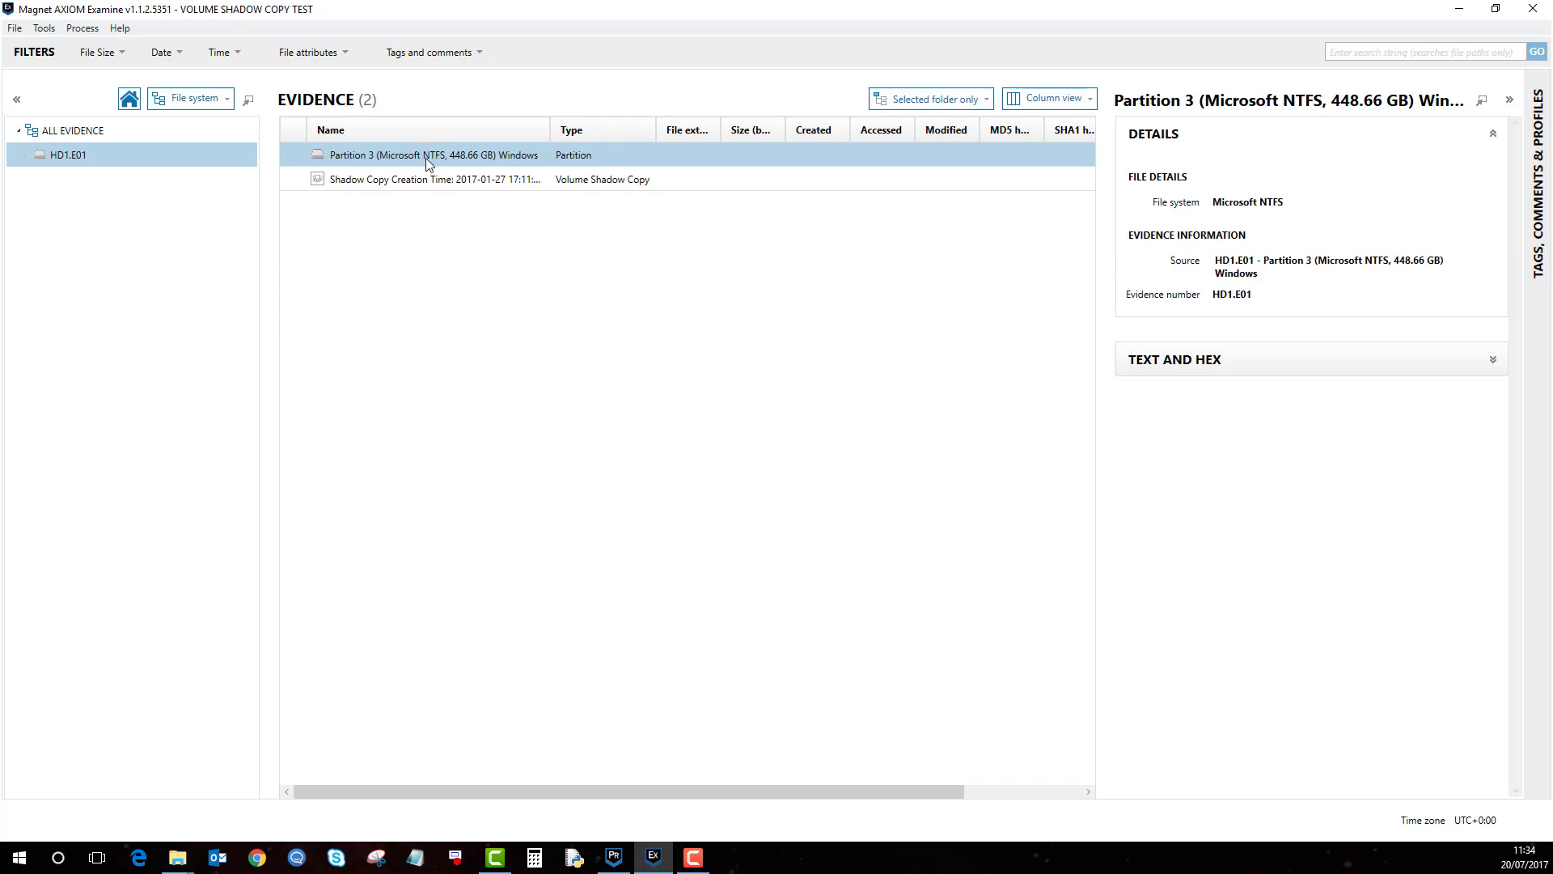
pyautogui.keyDown('ctrl'); pyautogui.click(441, 189); pyautogui.keyUp('ctrl')
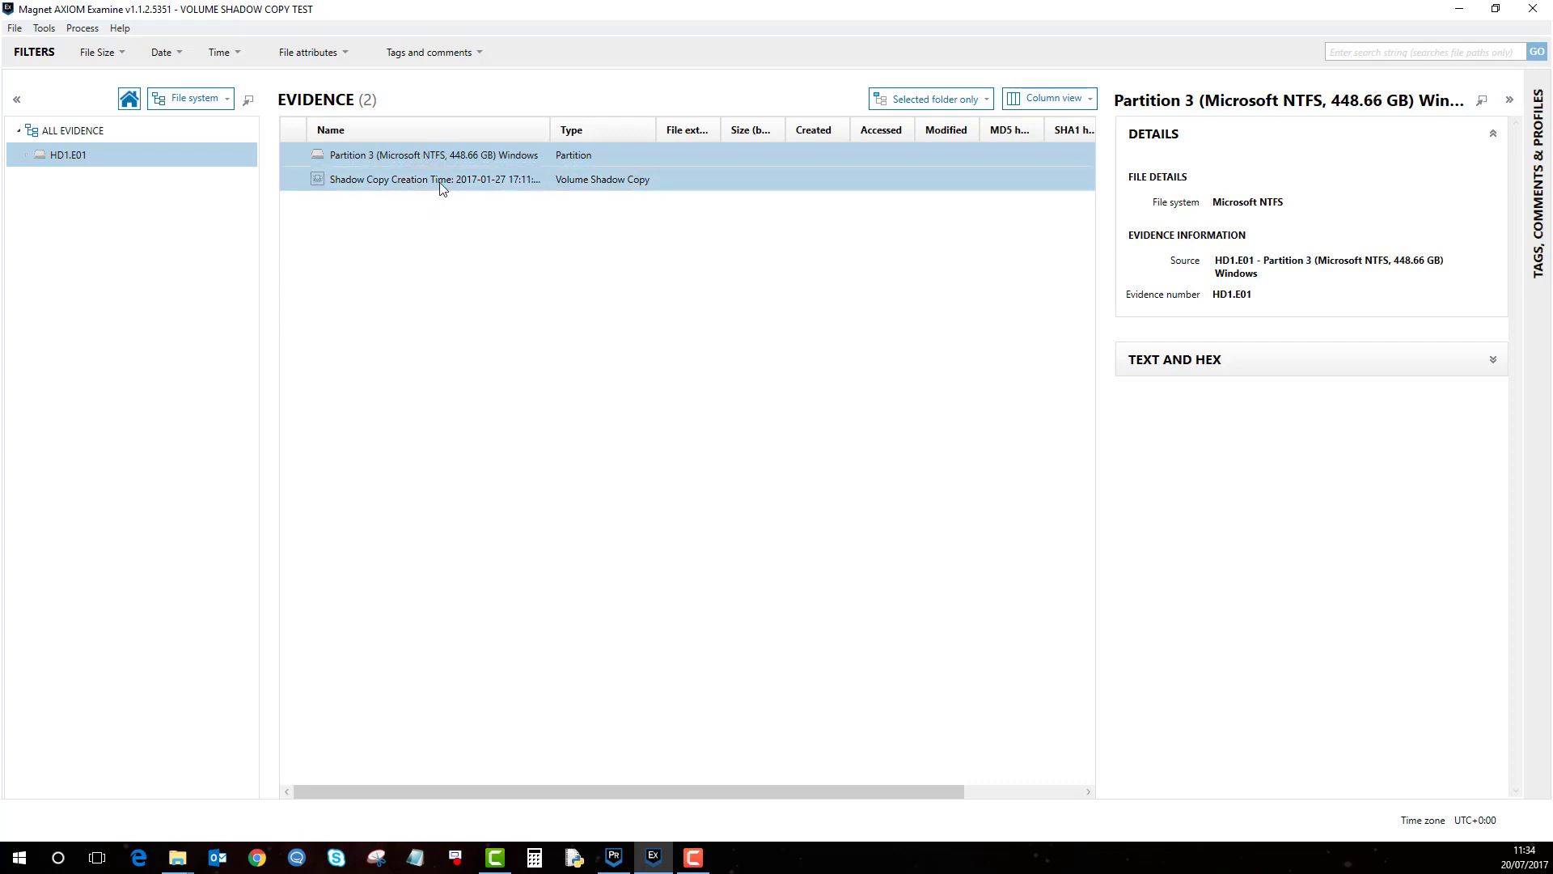
pyautogui.keyDown('ctrl'); pyautogui.click(398, 173); pyautogui.keyUp('ctrl')
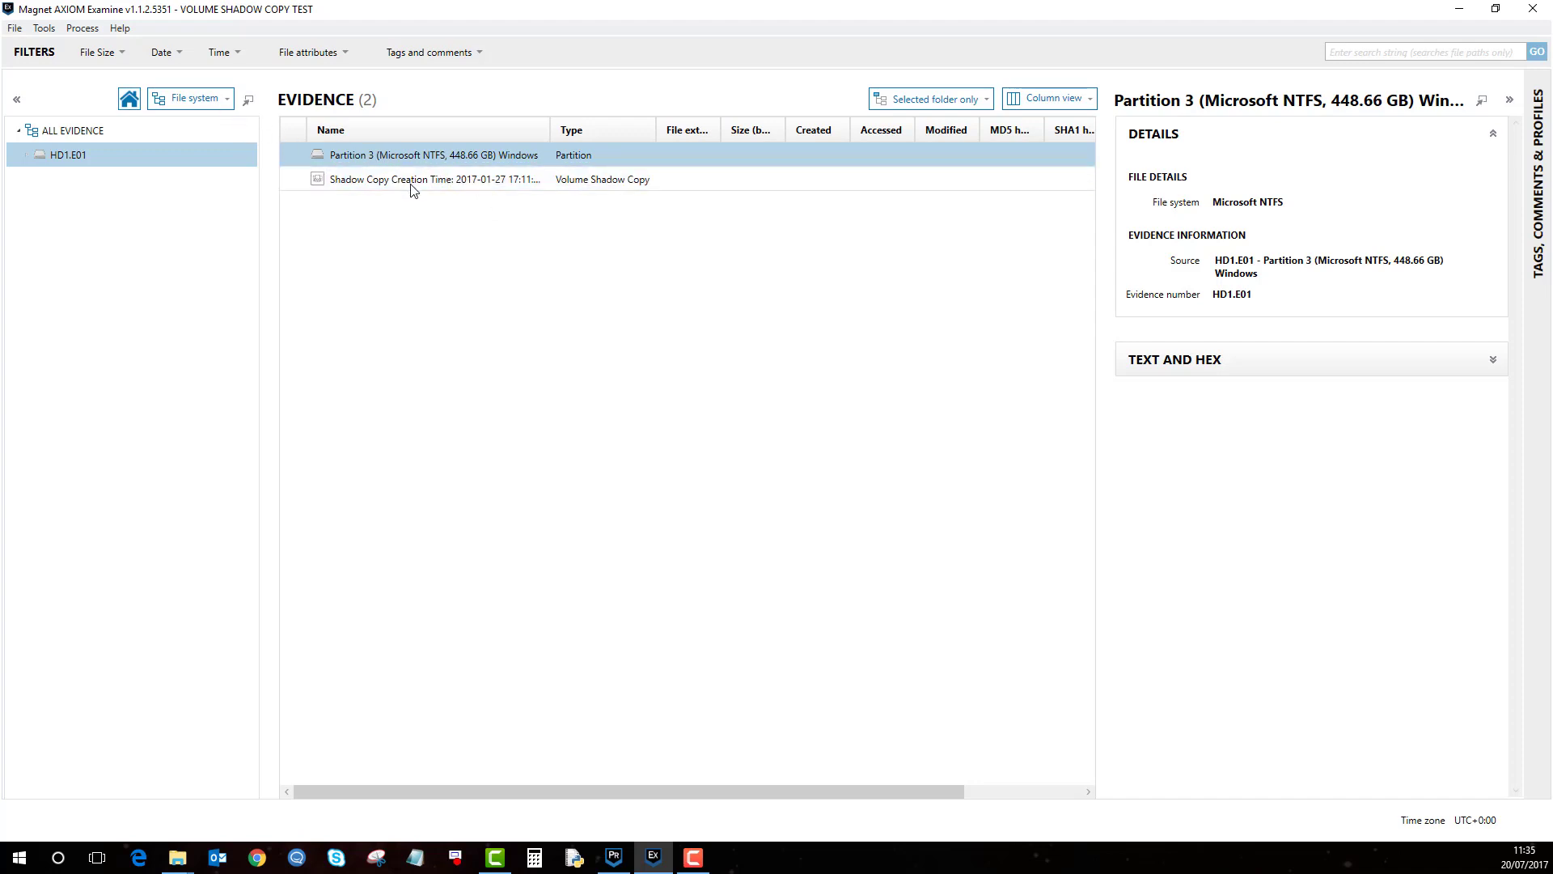
# - Return to the file system view from Artifacts and select HD1.E01's Shadow Copy row
pyautogui.click(215, 99)
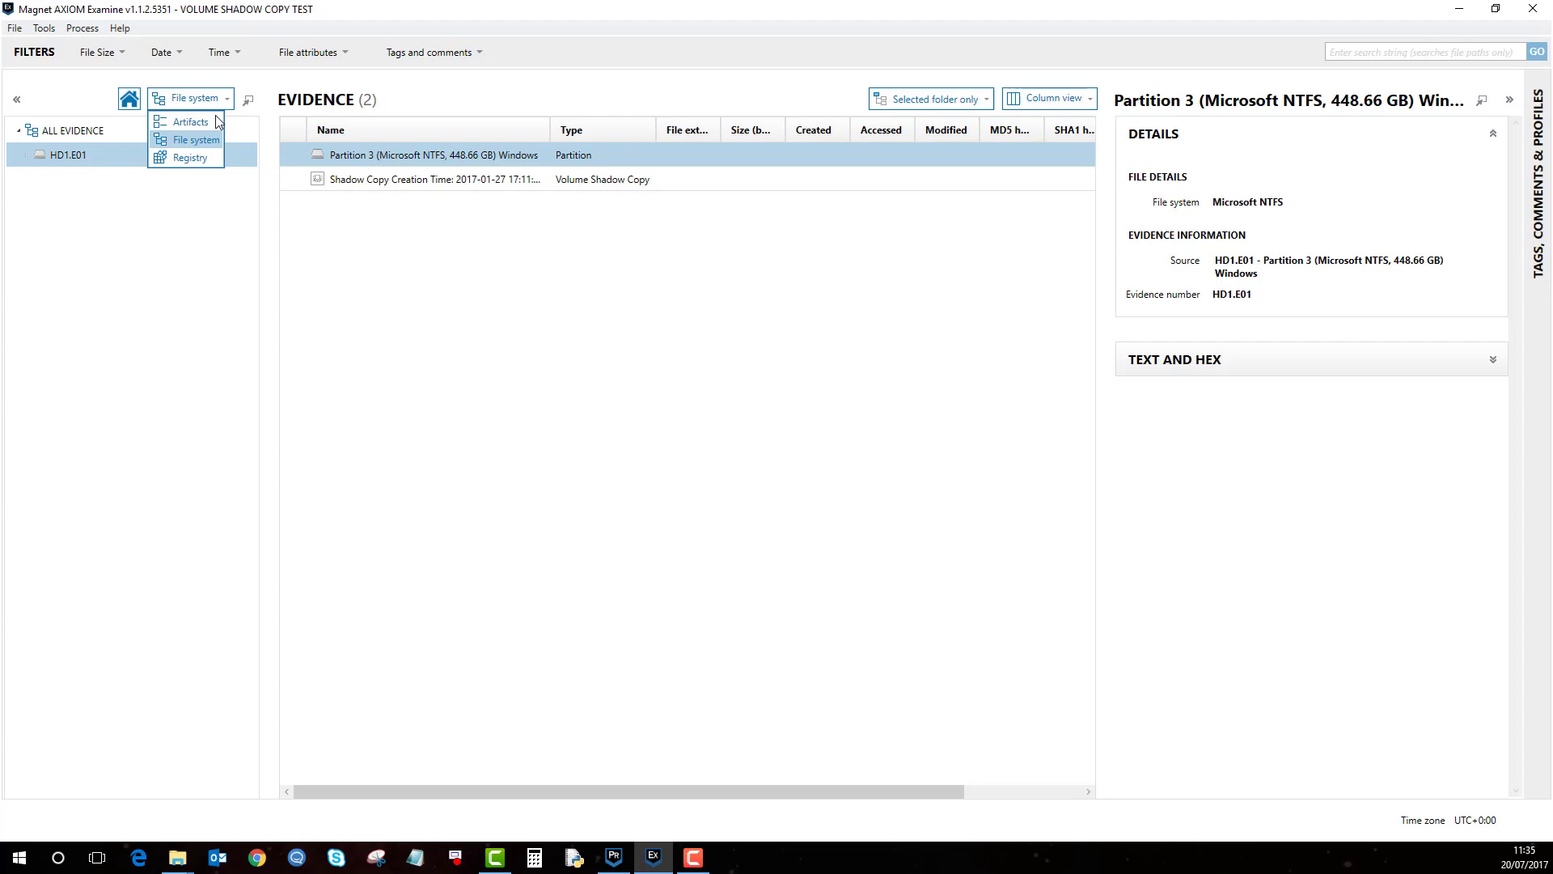
pyautogui.click(205, 127)
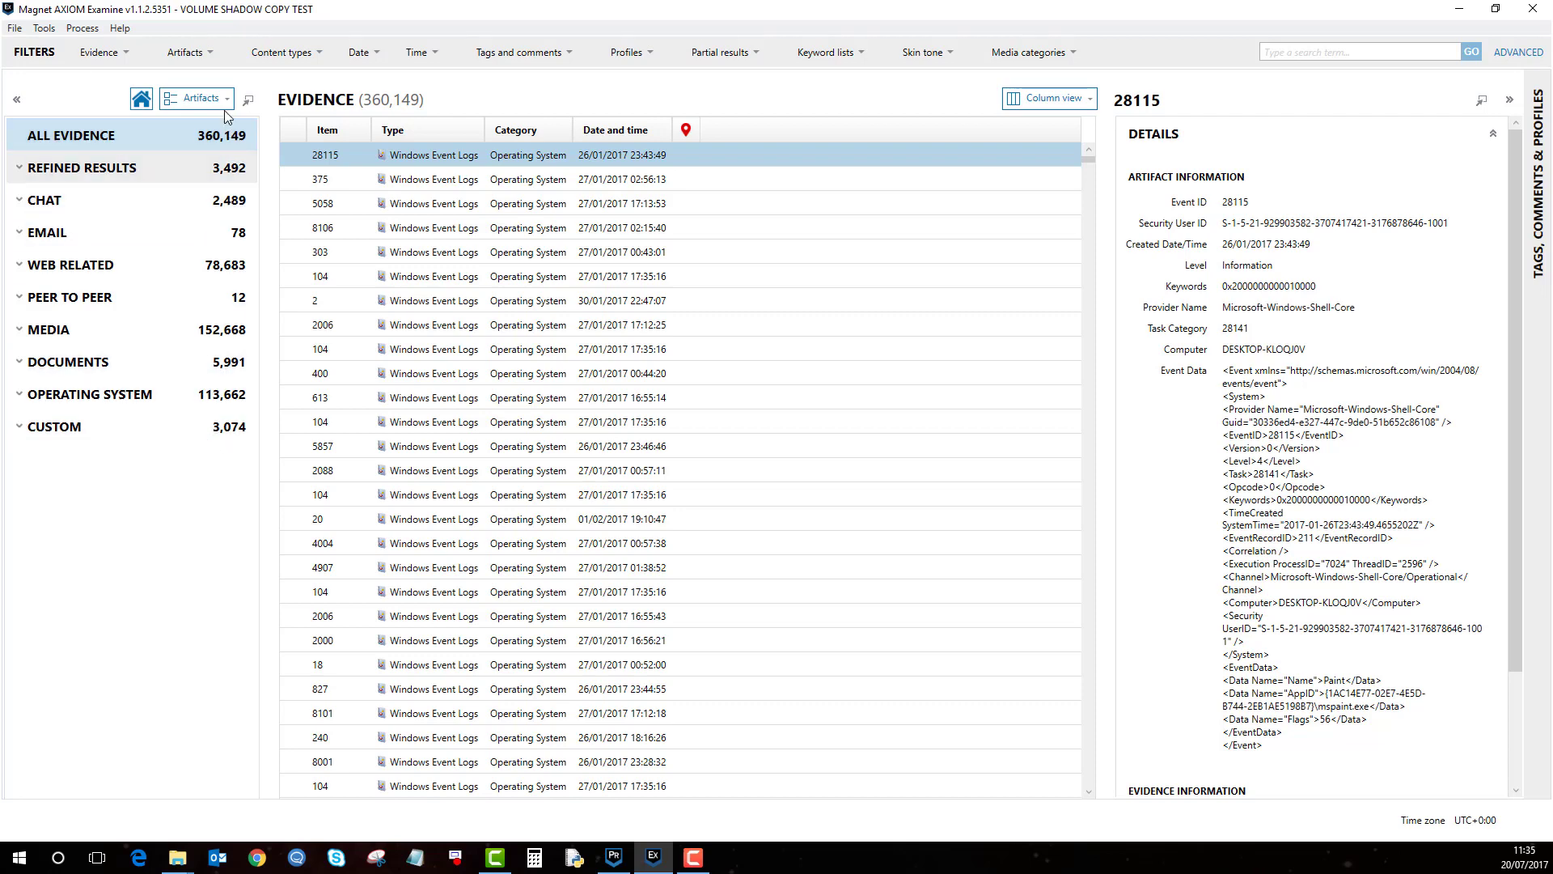
pyautogui.click(223, 104)
pyautogui.click(226, 138)
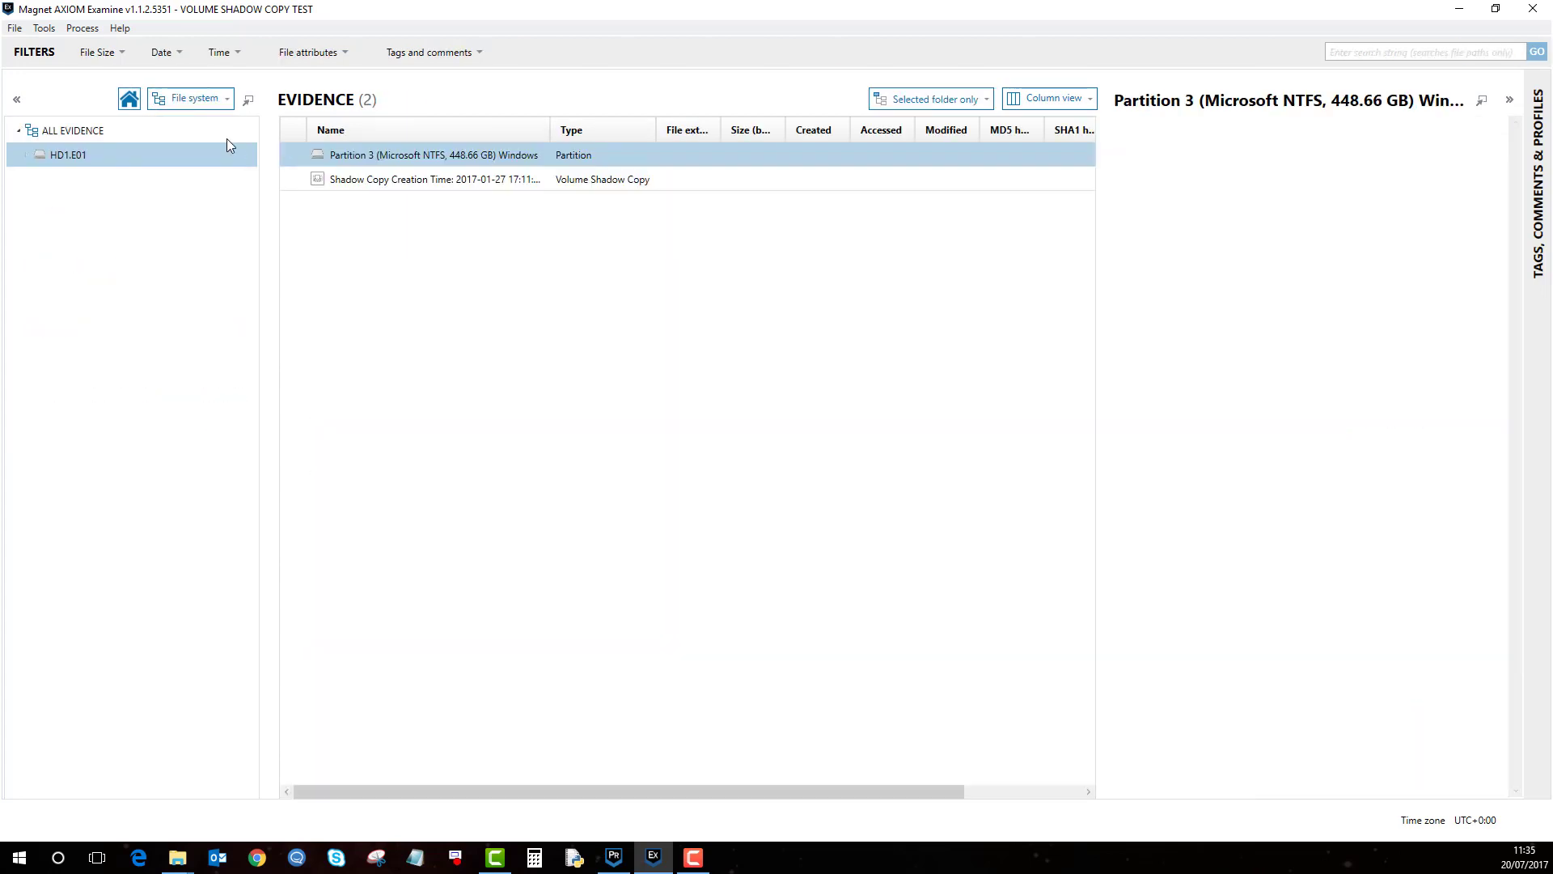
pyautogui.keyDown('ctrl'); pyautogui.click(397, 186); pyautogui.keyUp('ctrl')
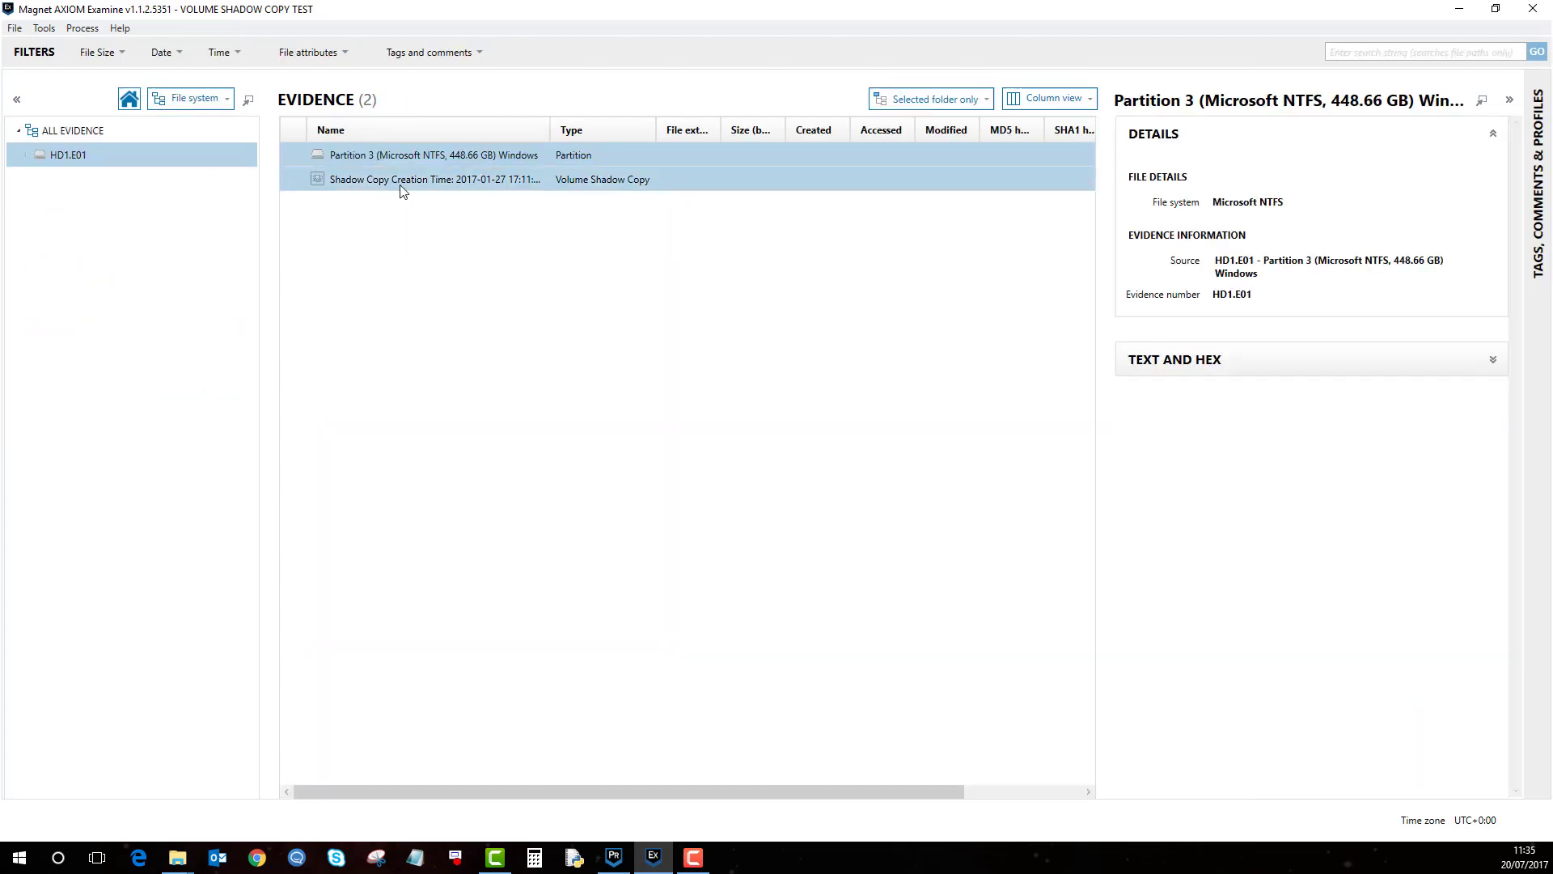
# - Show only the Shadow Copy's related artifacts (147,163 of 360,149), then clear that filter
pyautogui.rightClick(402, 190)
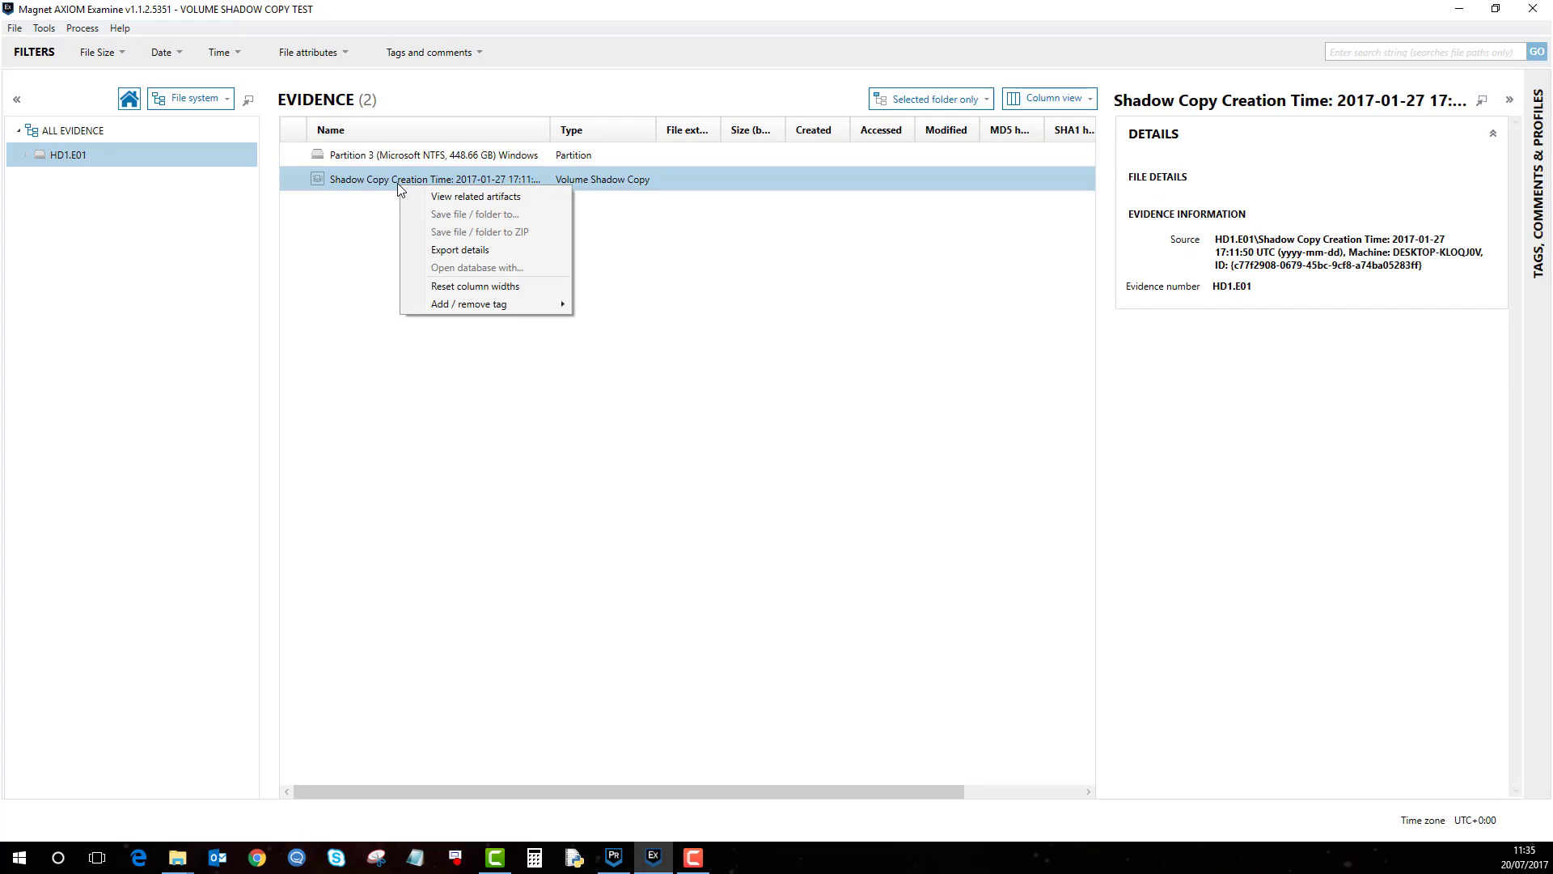
pyautogui.click(466, 196)
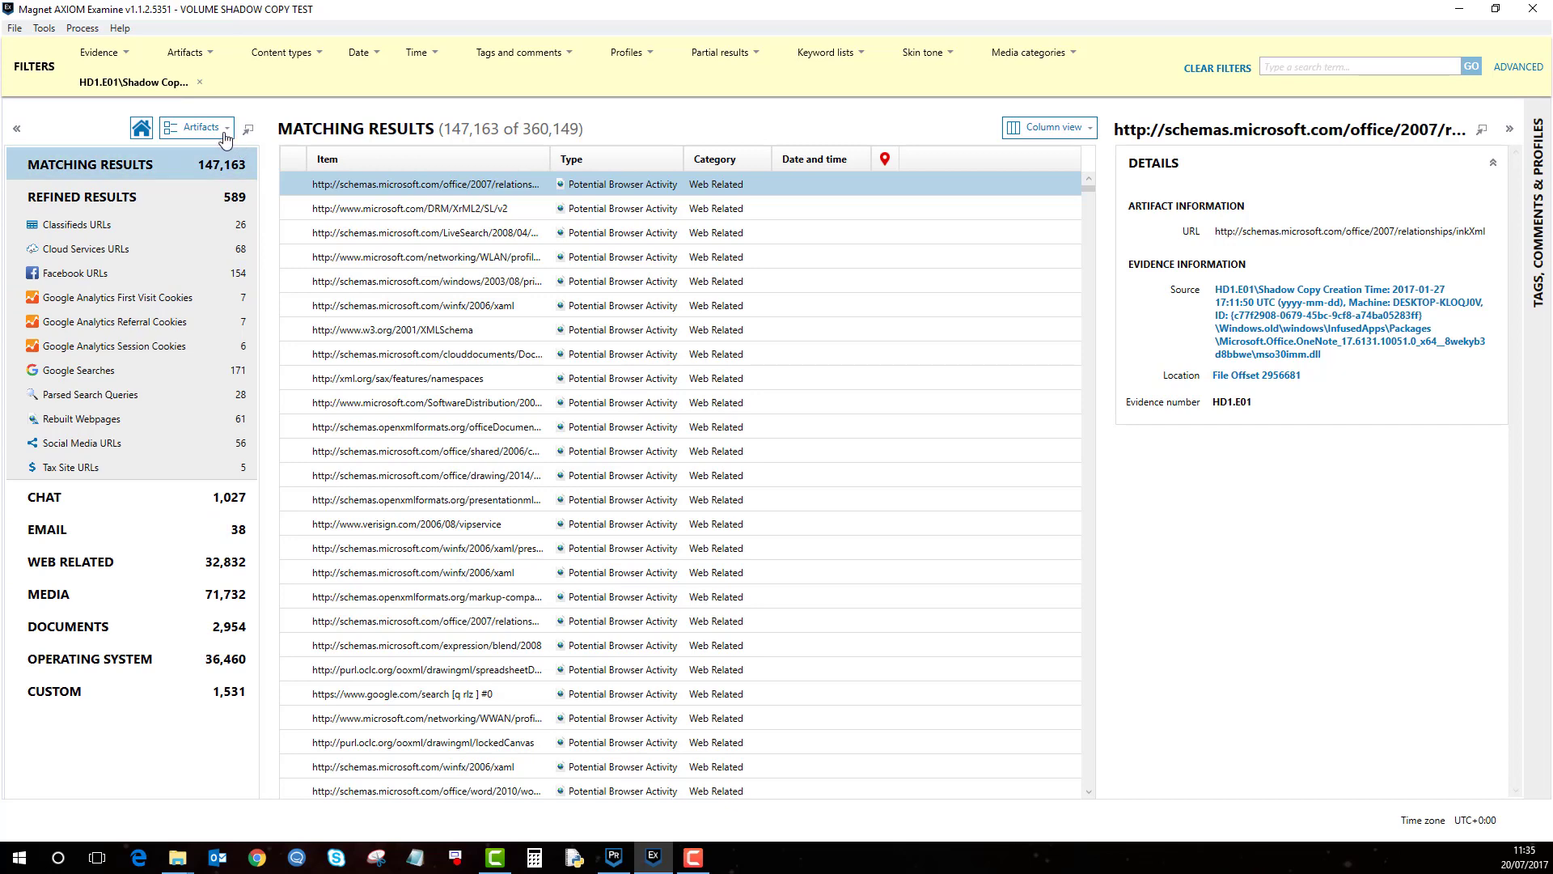
pyautogui.click(199, 83)
# - From HD1.E01 in the file system view, open Partition 3's related artifacts (212,986 of 360,149)
pyautogui.click(216, 101)
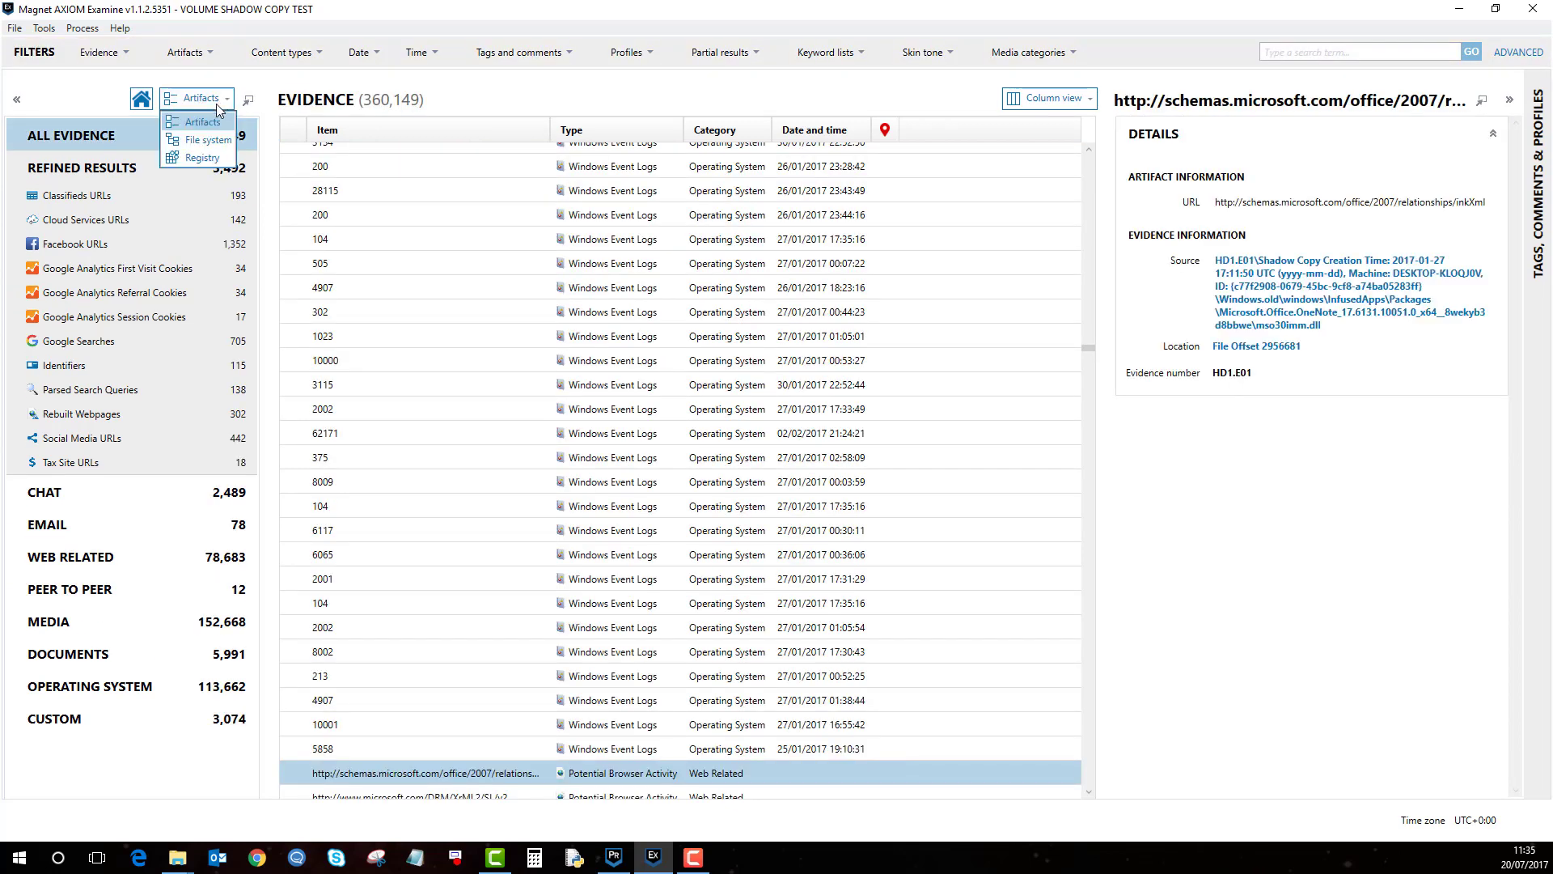
pyautogui.click(208, 139)
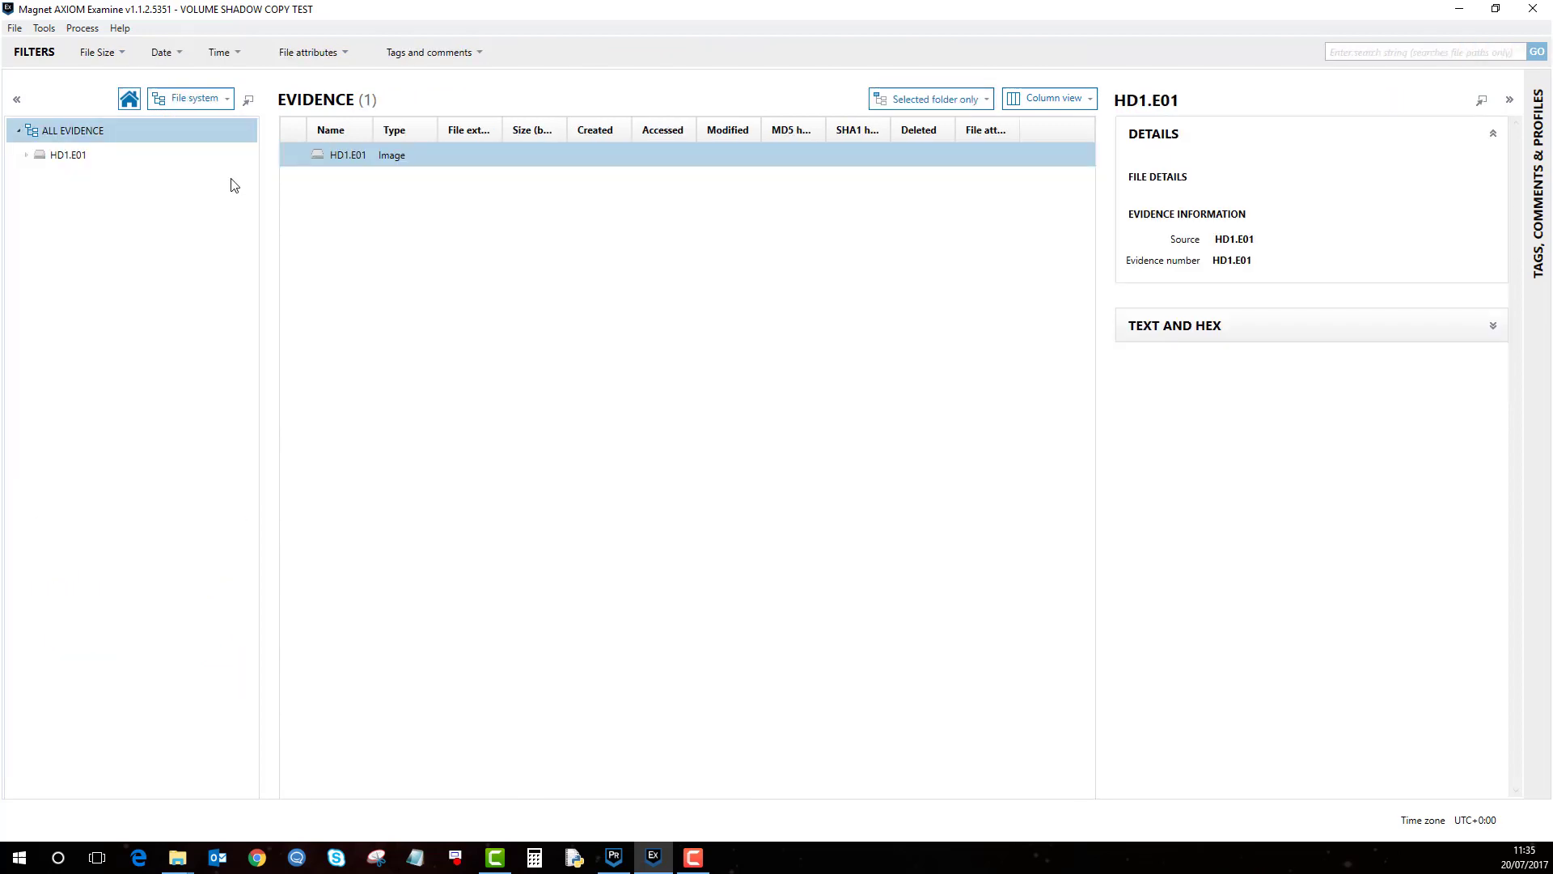
pyautogui.click(73, 155)
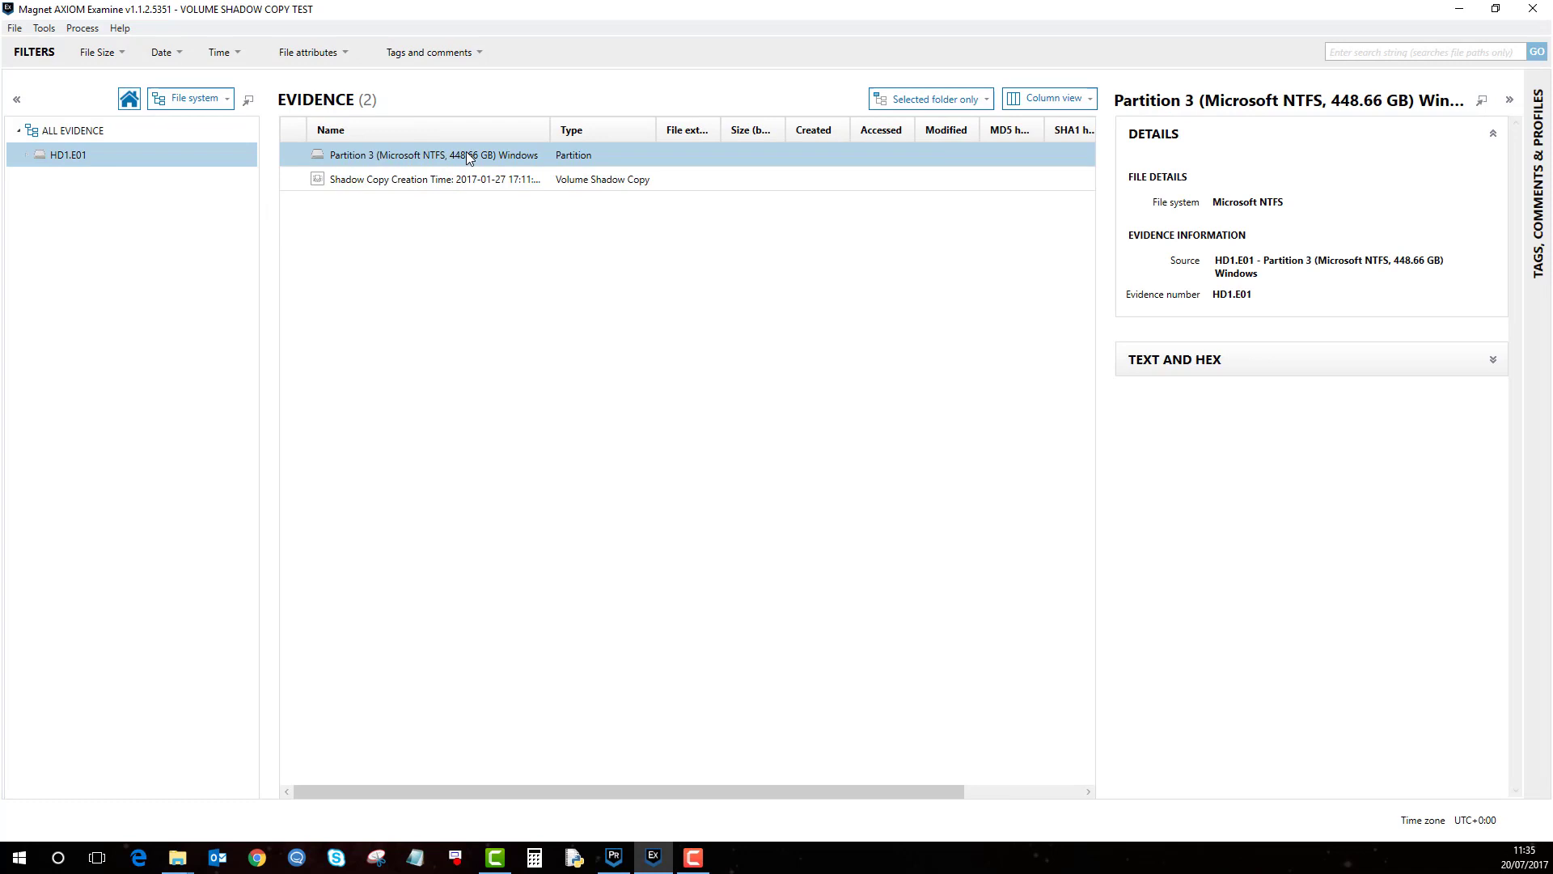
pyautogui.moveTo(551, 133); pyautogui.dragTo(600, 133)
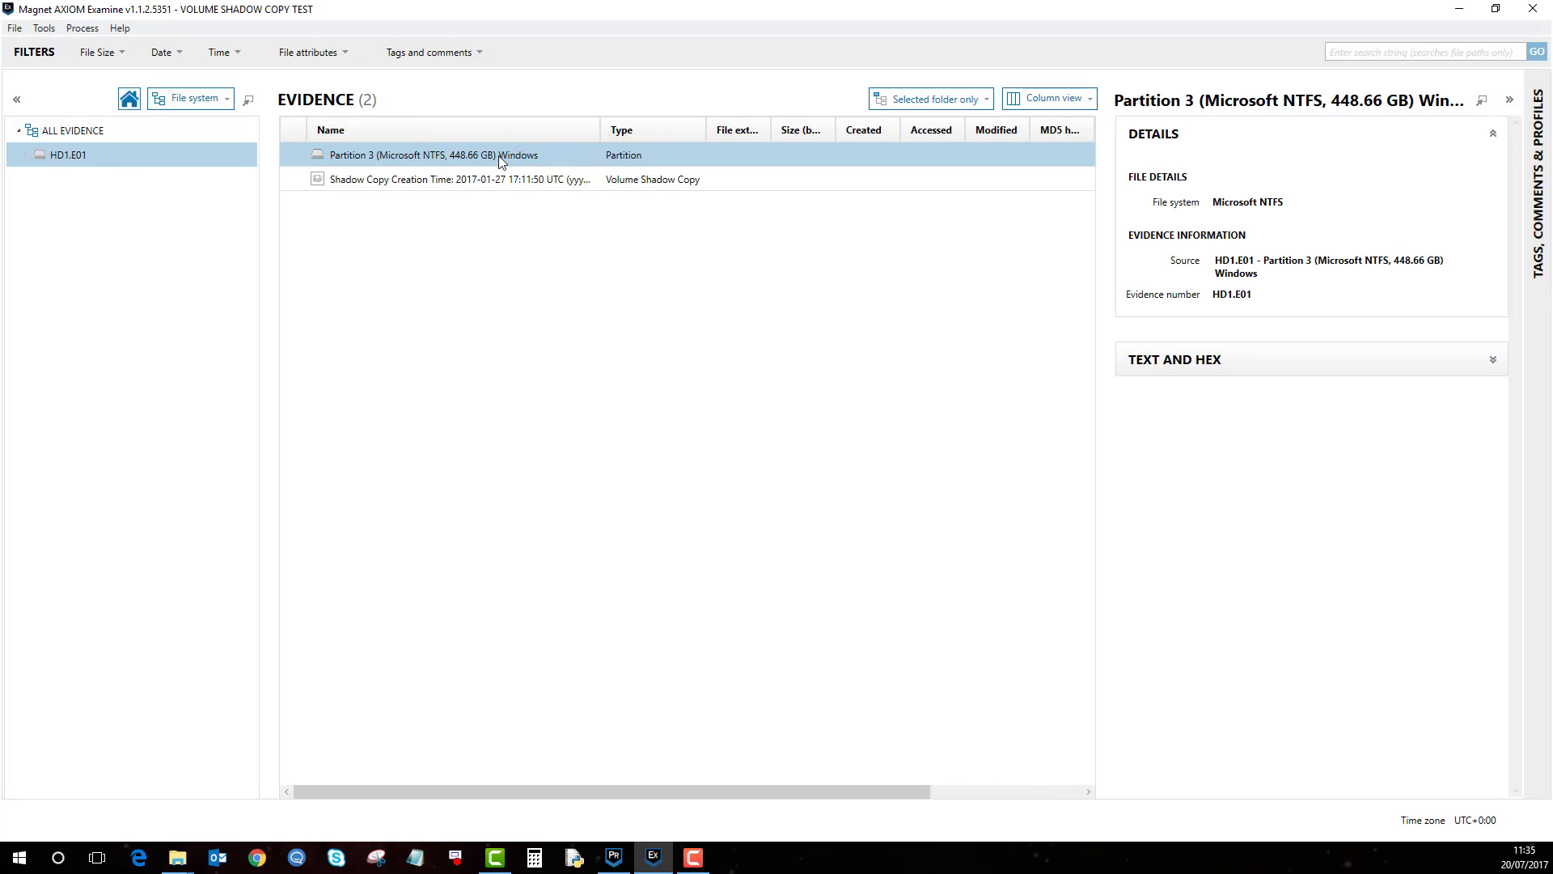
pyautogui.rightClick(458, 156)
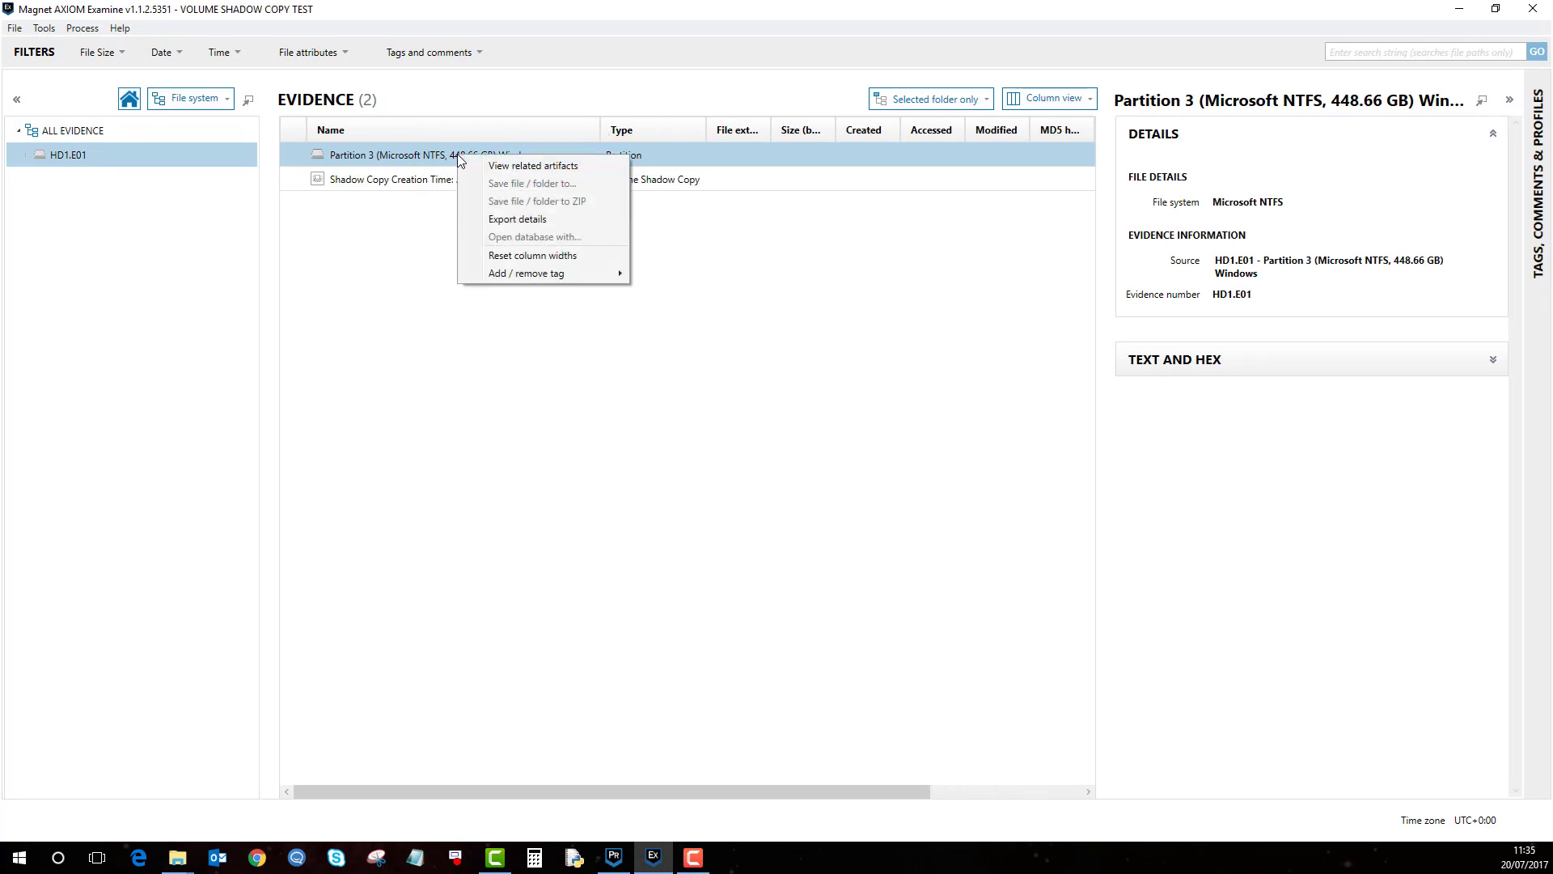
pyautogui.click(530, 166)
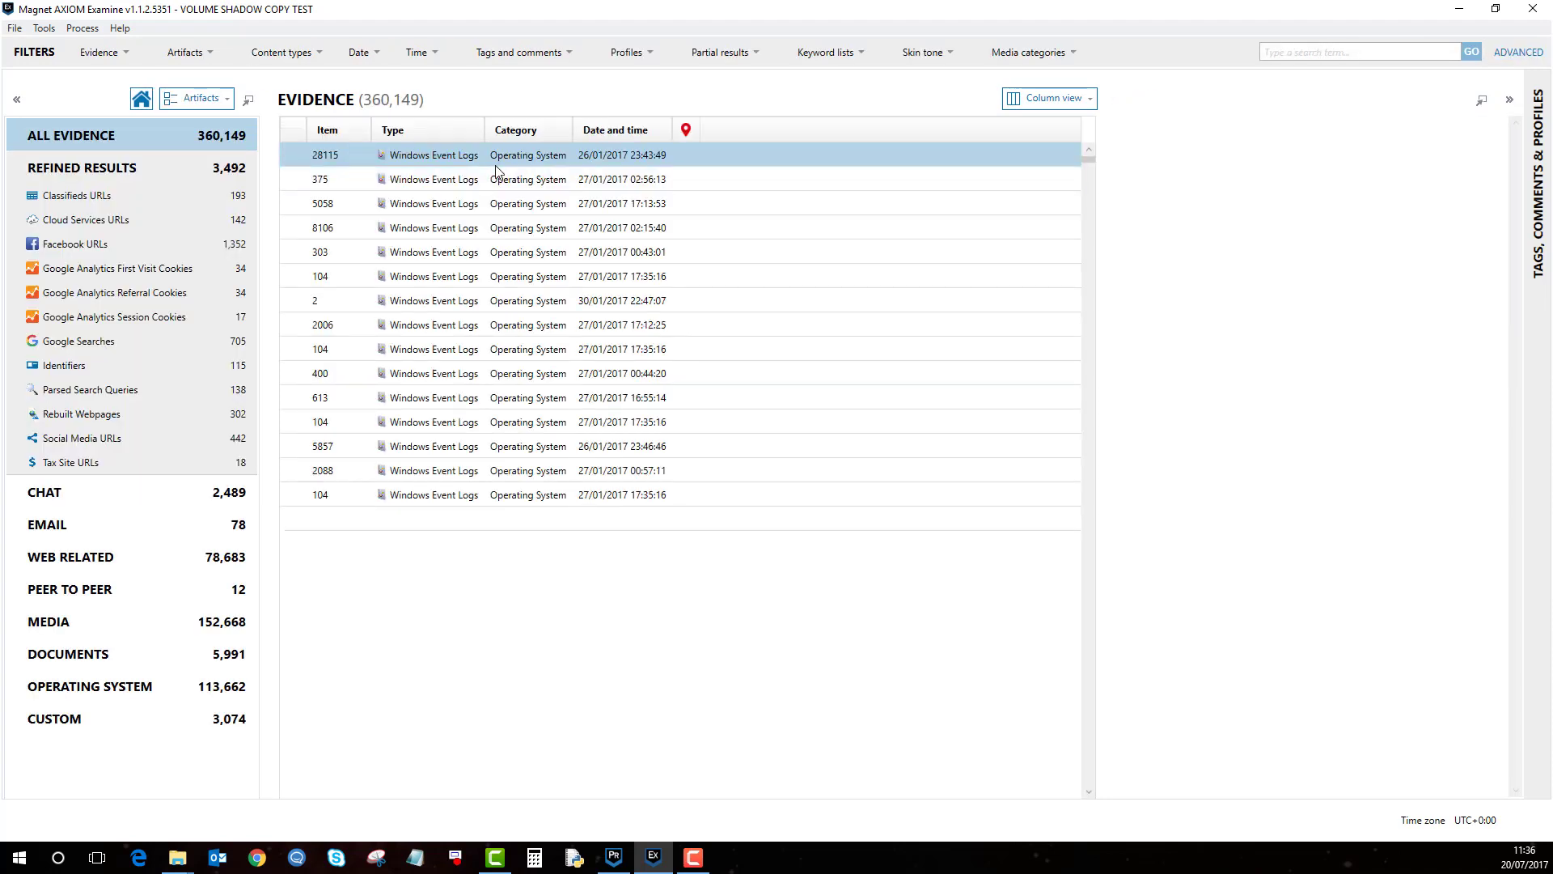